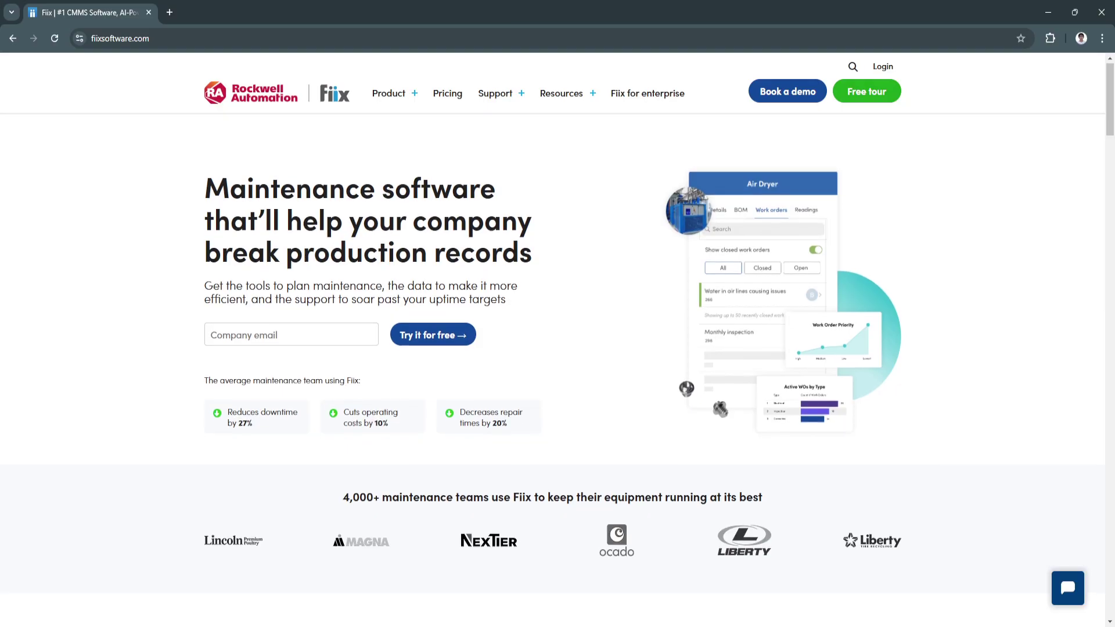
pyautogui.scroll(-1, 558, 348)
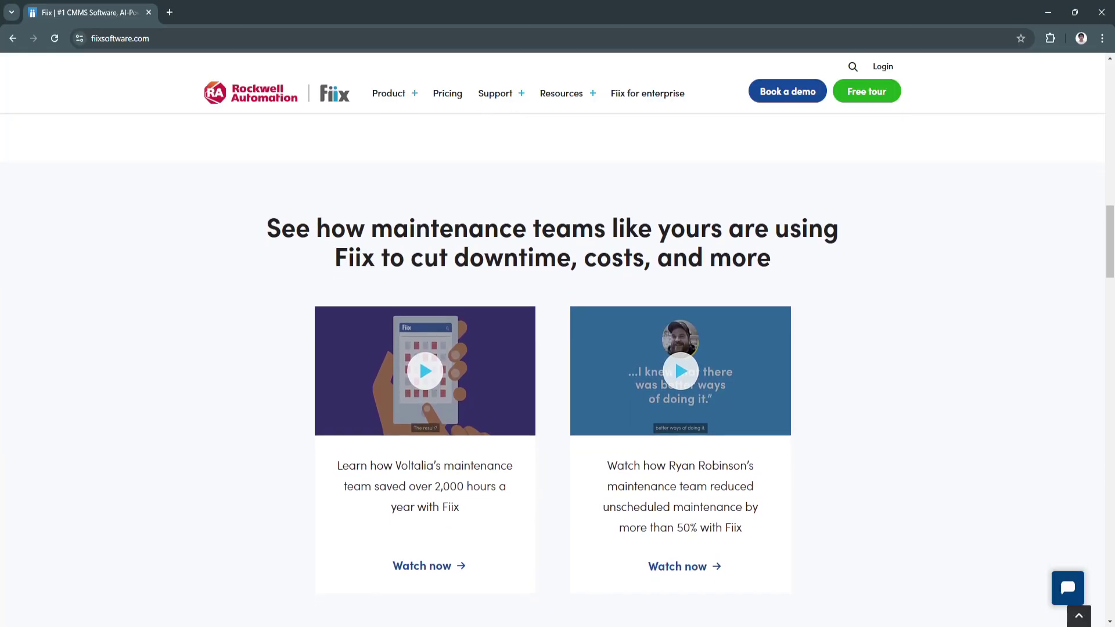
pyautogui.scroll(-1, 559, 349)
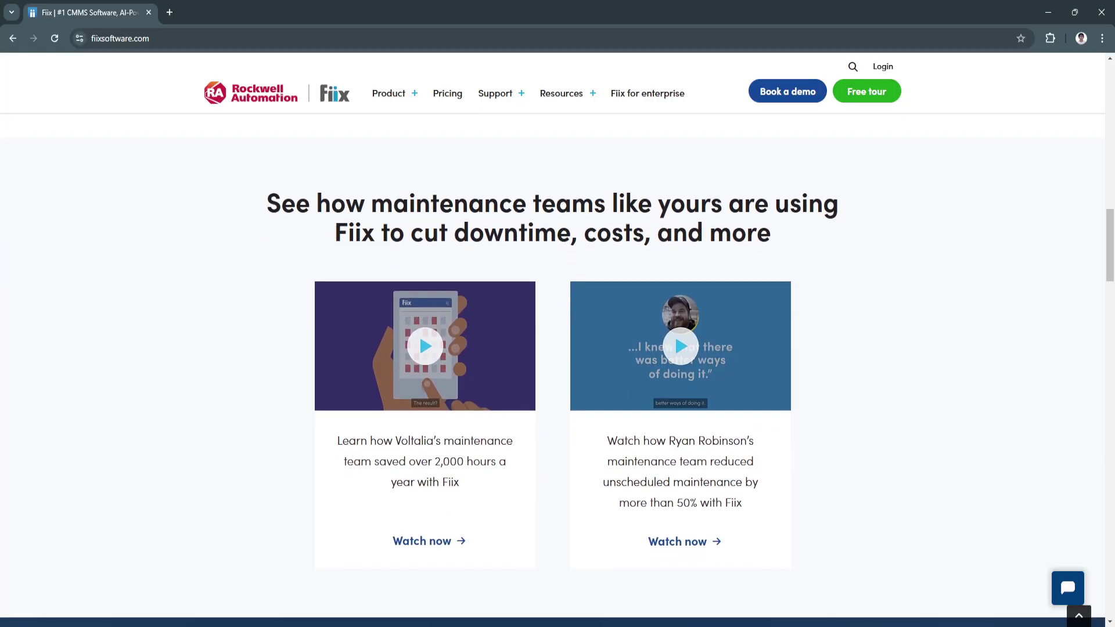
pyautogui.scroll(-1, 557, 349)
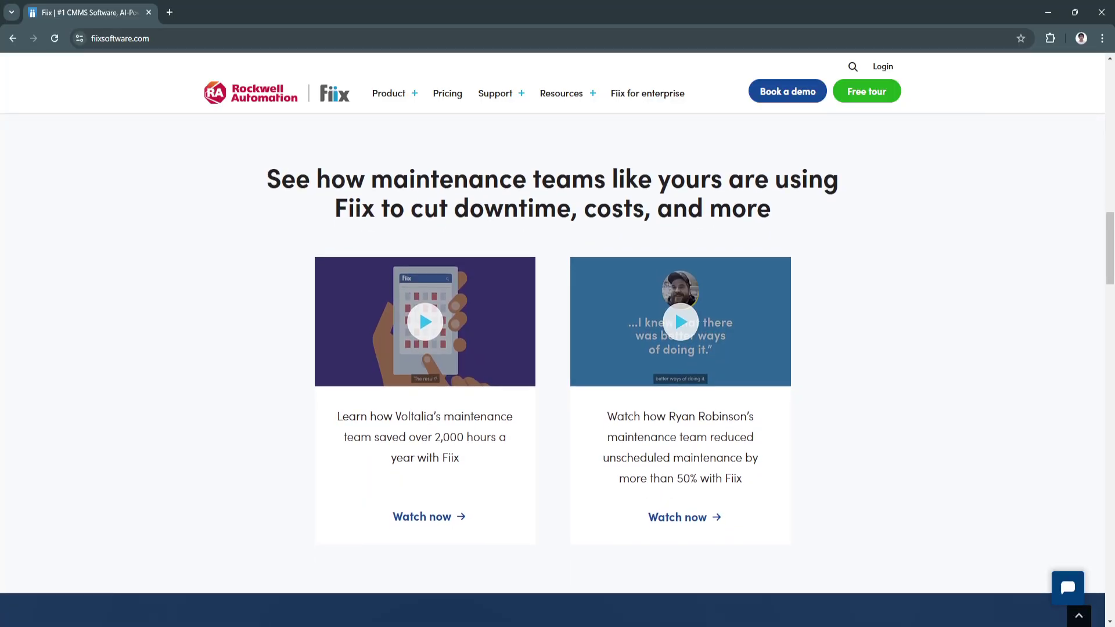
pyautogui.scroll(-1, 558, 348)
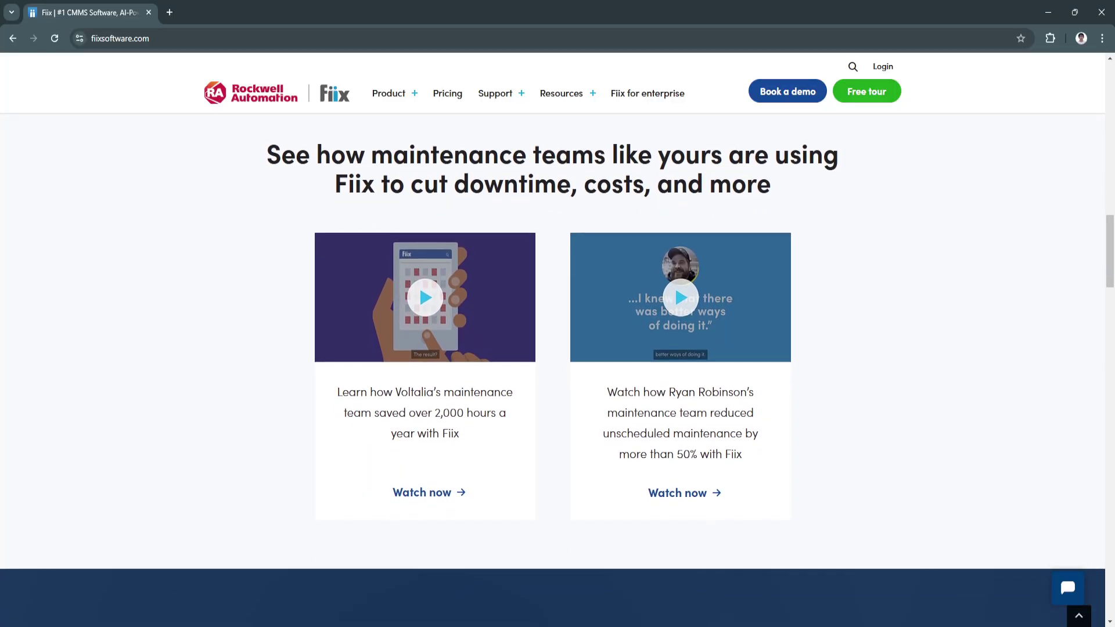
pyautogui.scroll(-1, 558, 349)
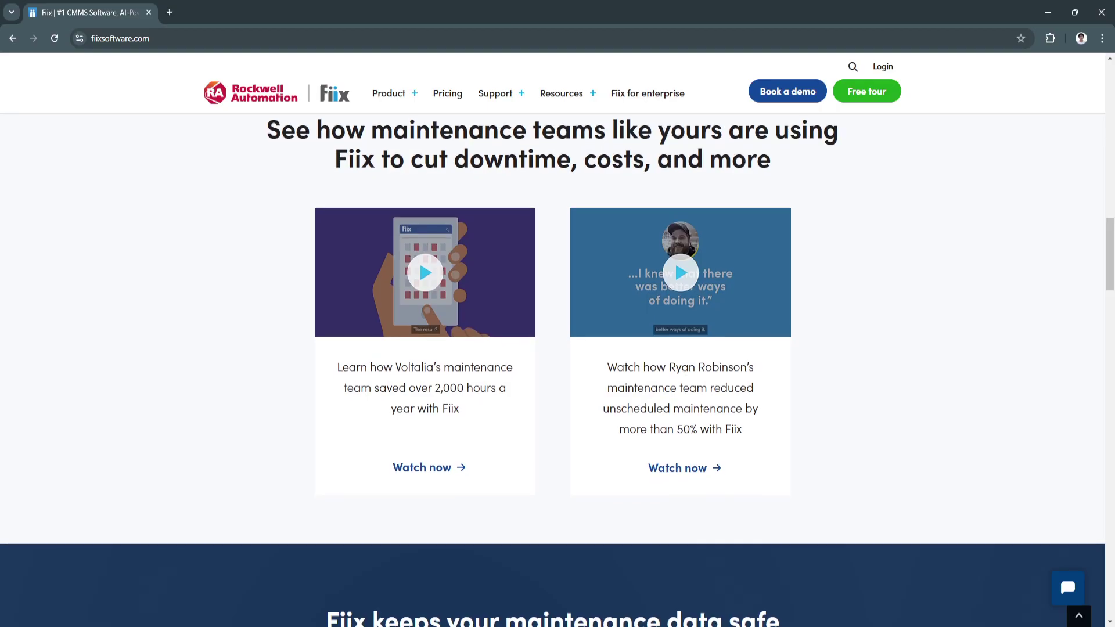
pyautogui.scroll(-1, 558, 349)
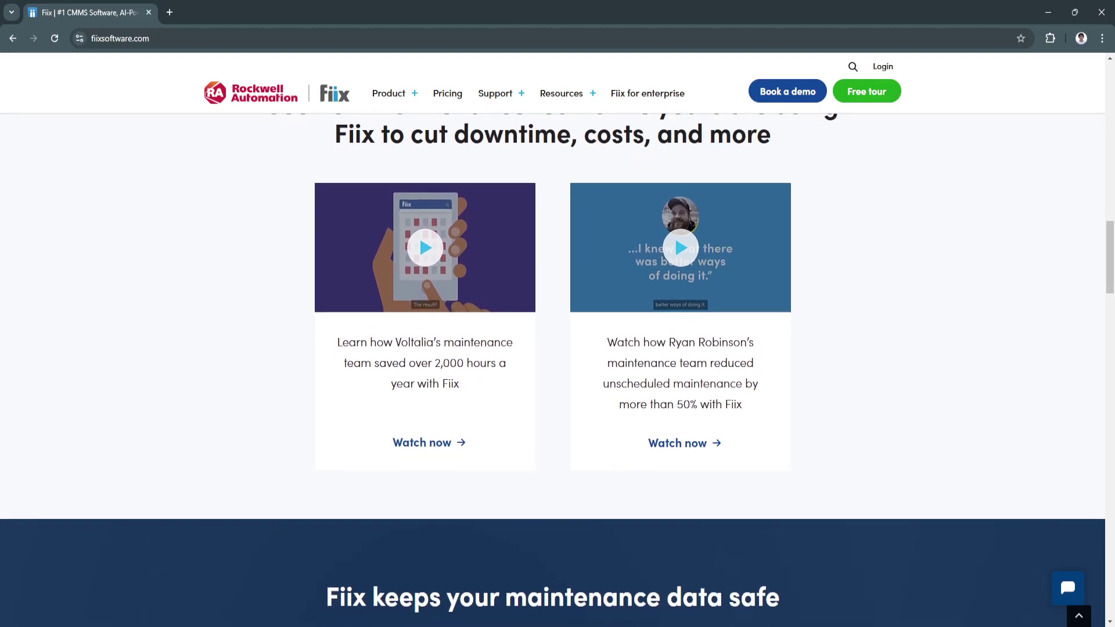
pyautogui.scroll(-1, 558, 350)
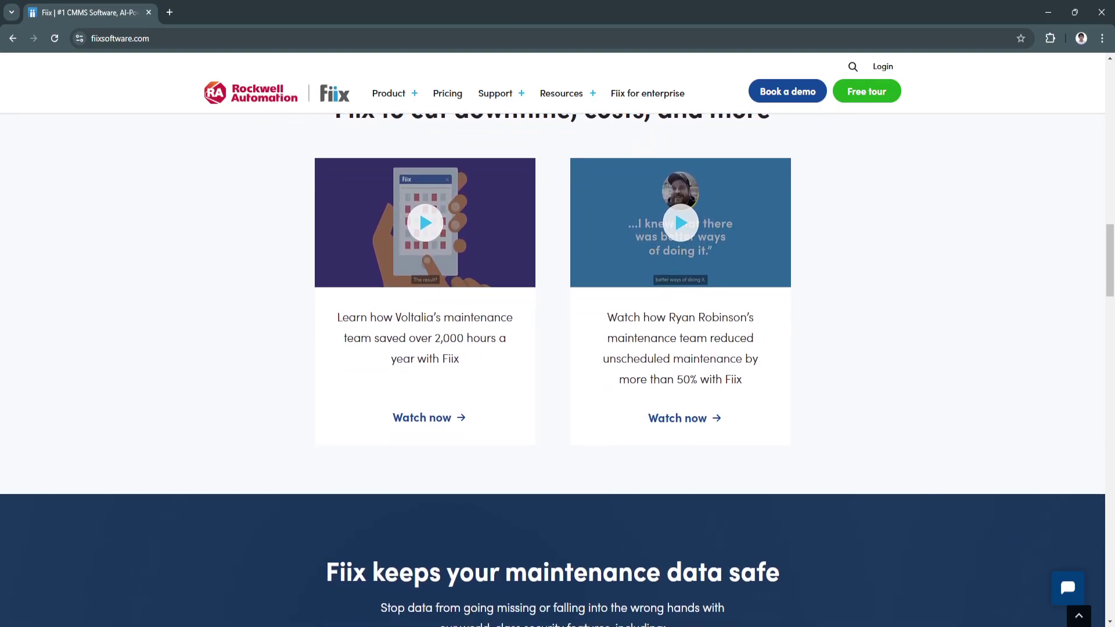
pyautogui.scroll(-1, 558, 349)
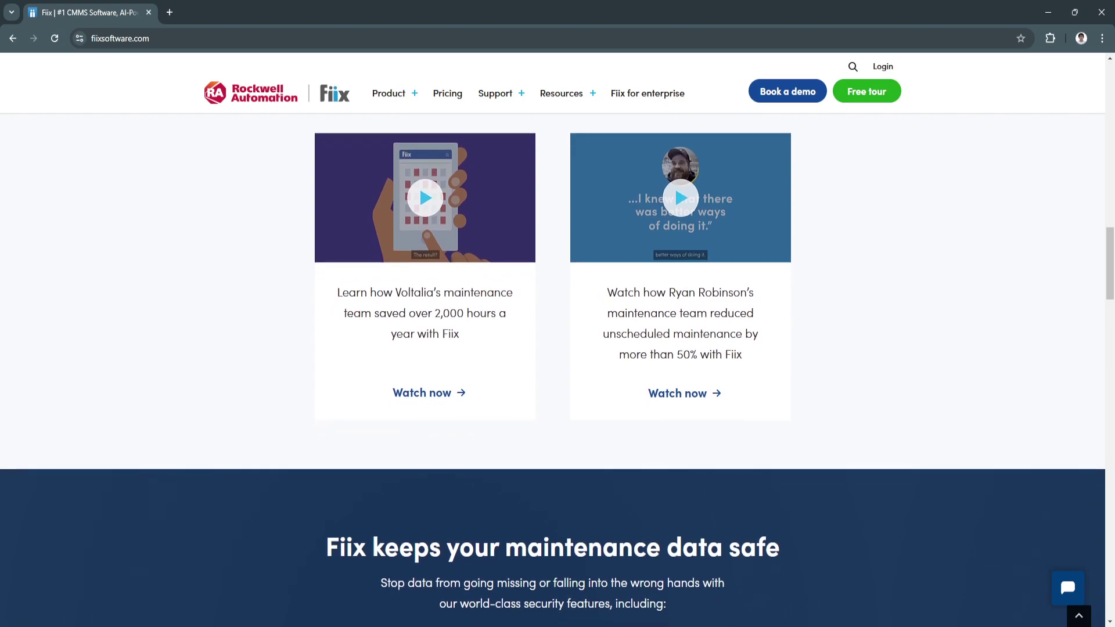
pyautogui.scroll(-1, 558, 350)
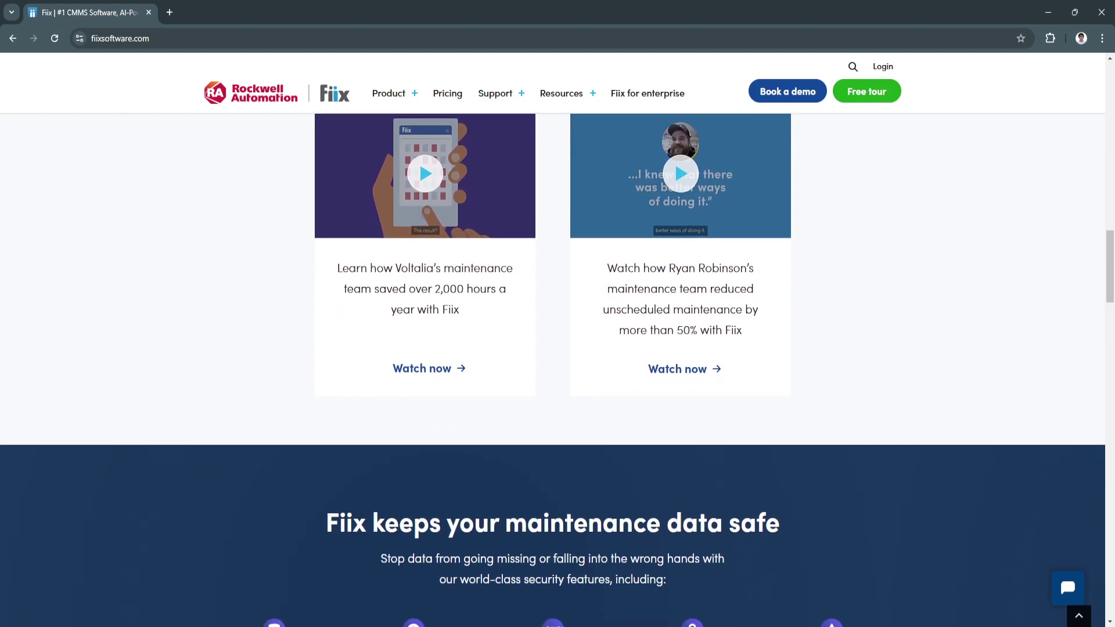
pyautogui.scroll(-1, 557, 349)
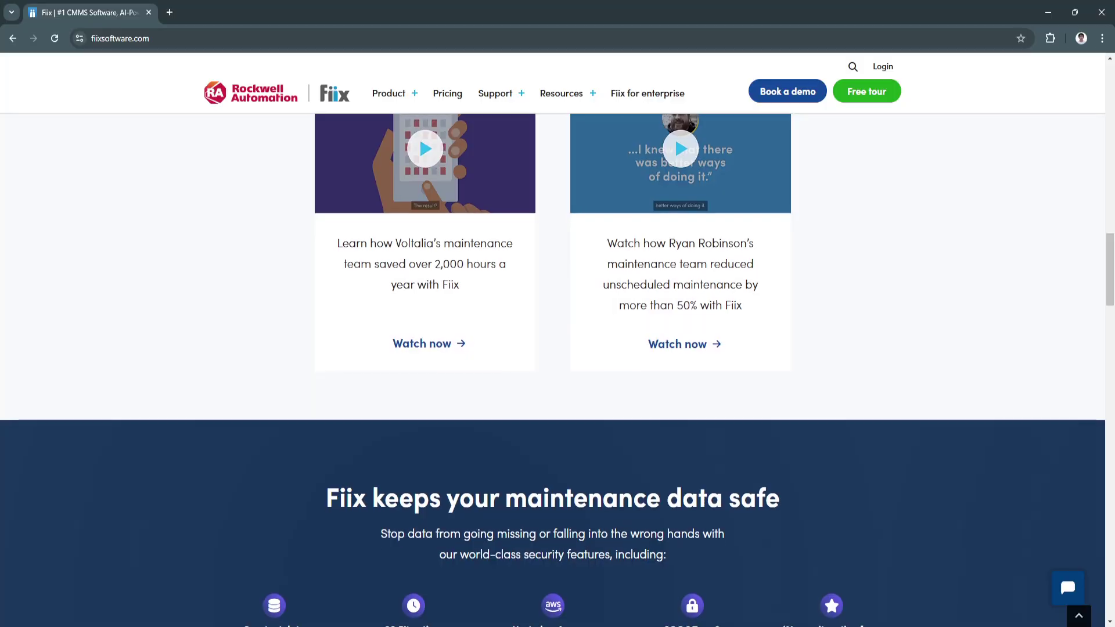
pyautogui.scroll(-1, 557, 349)
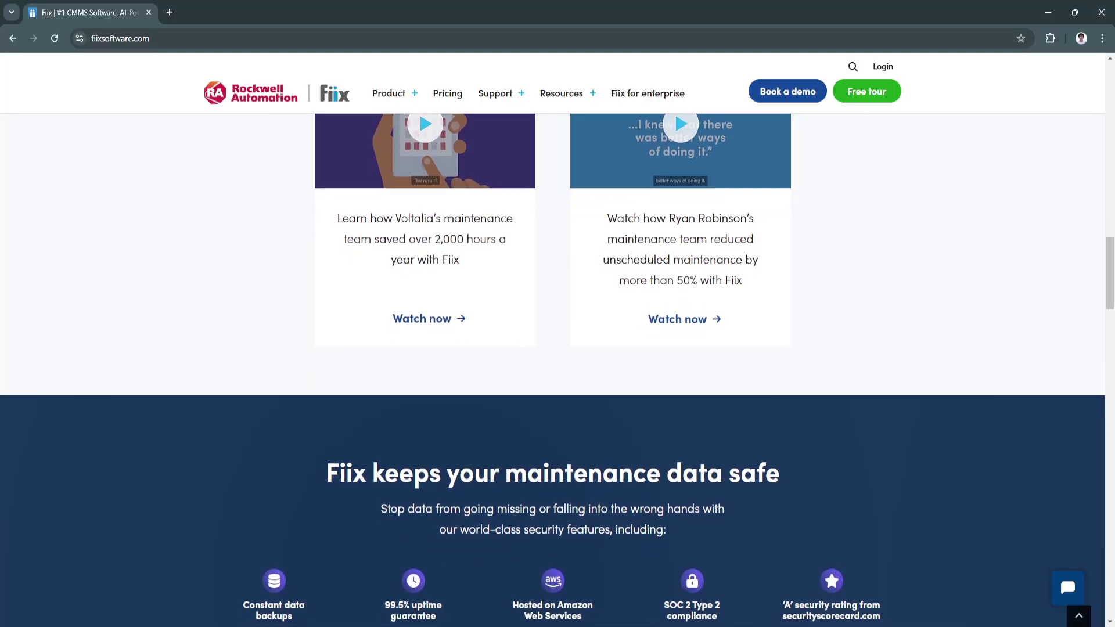
pyautogui.scroll(-1, 558, 349)
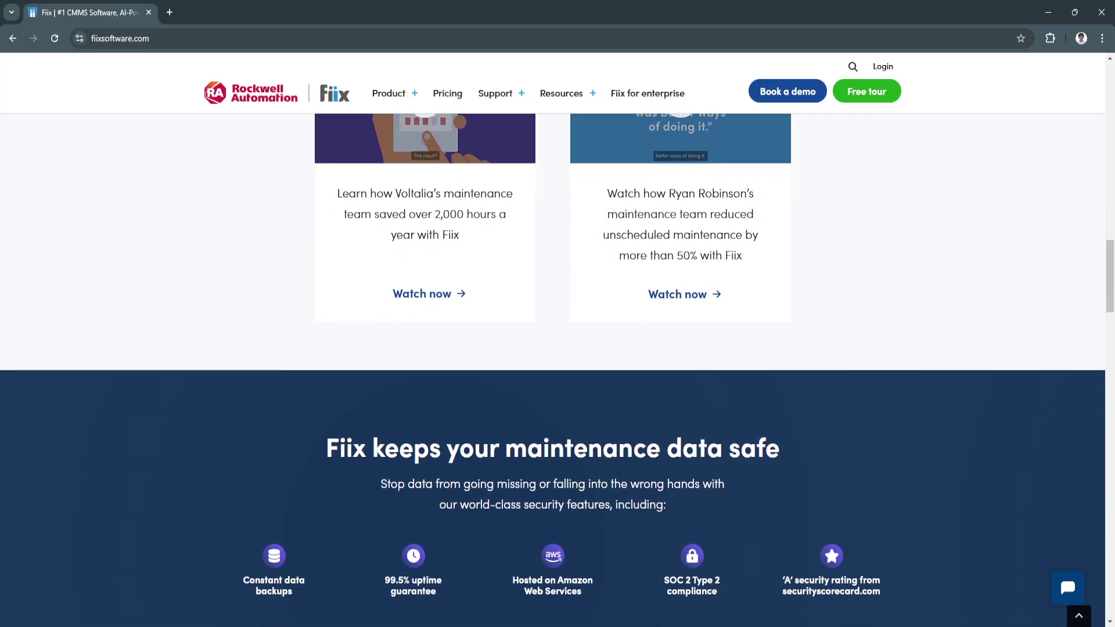
pyautogui.scroll(-1, 558, 348)
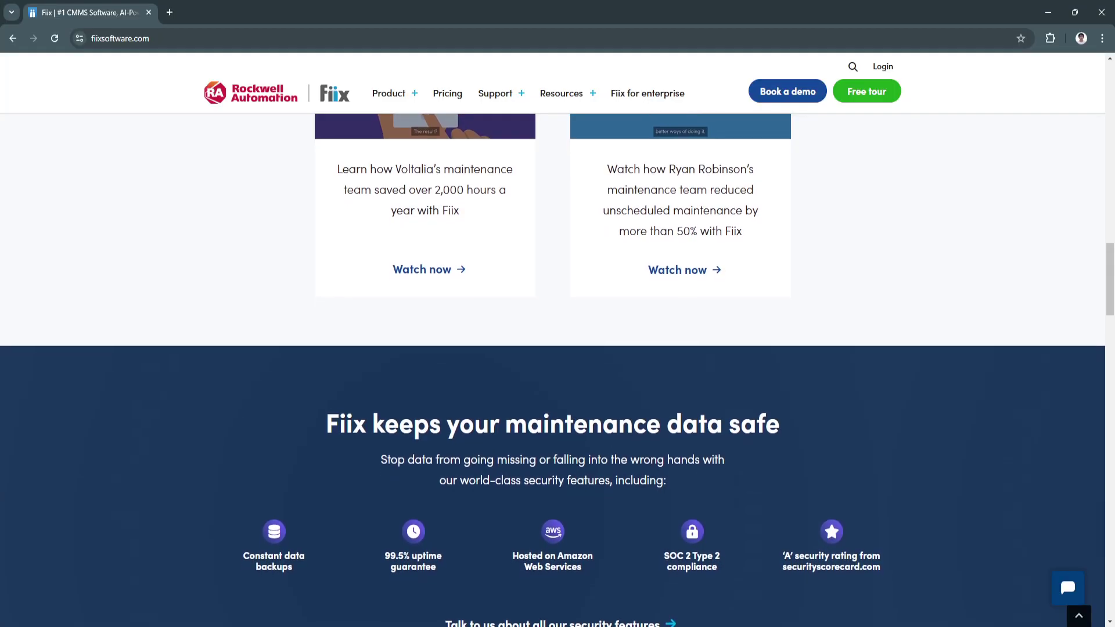
pyautogui.scroll(-1, 558, 348)
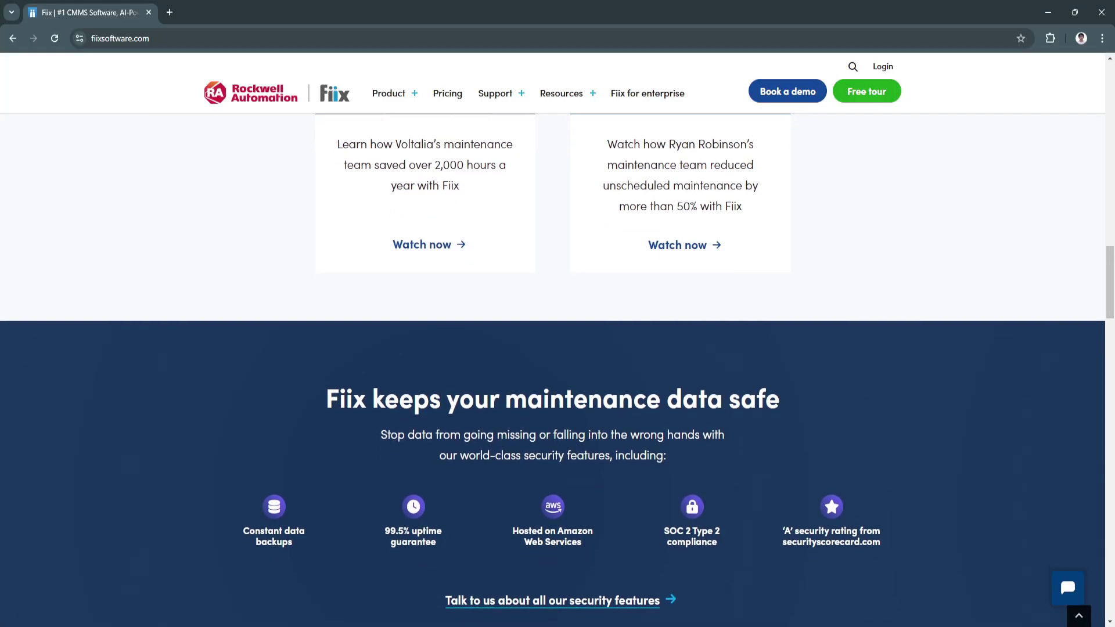
pyautogui.scroll(-1, 557, 349)
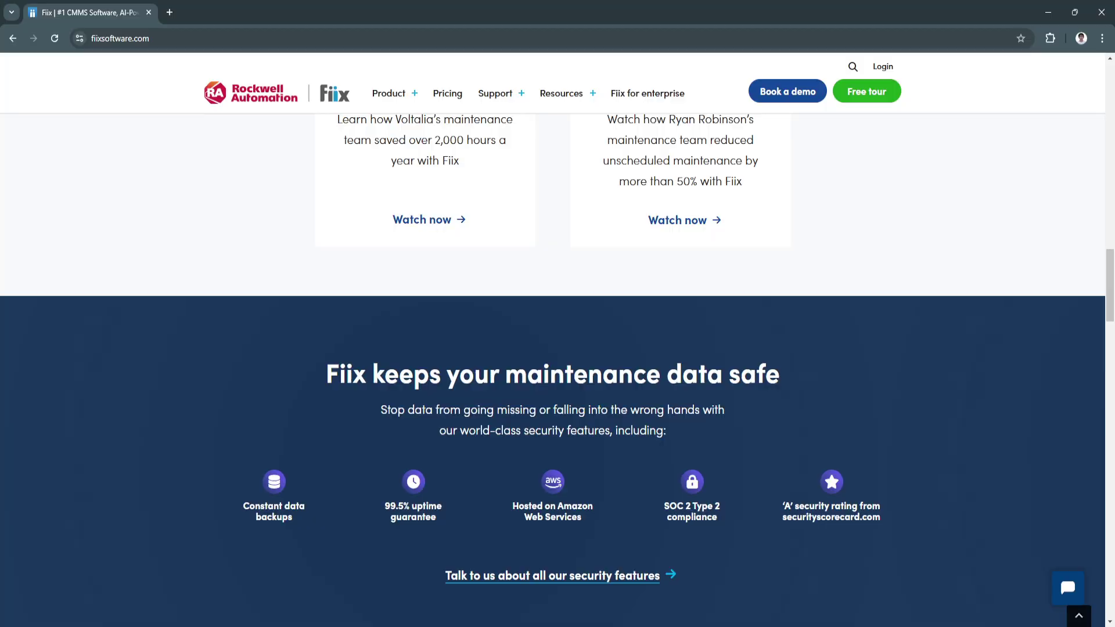
pyautogui.scroll(-1, 557, 349)
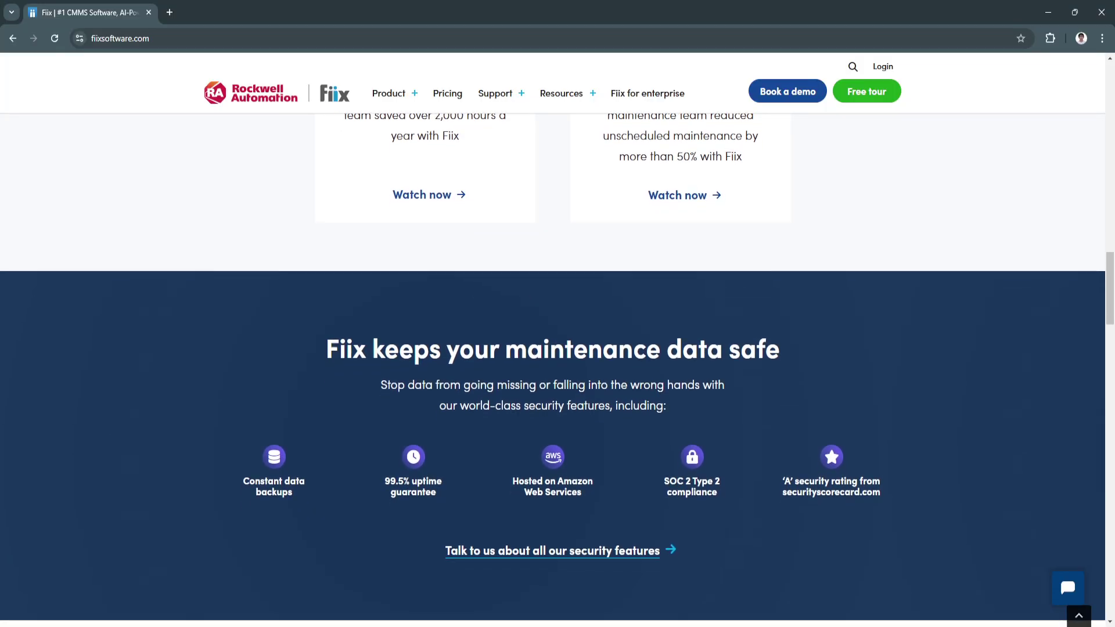
pyautogui.scroll(-1, 559, 349)
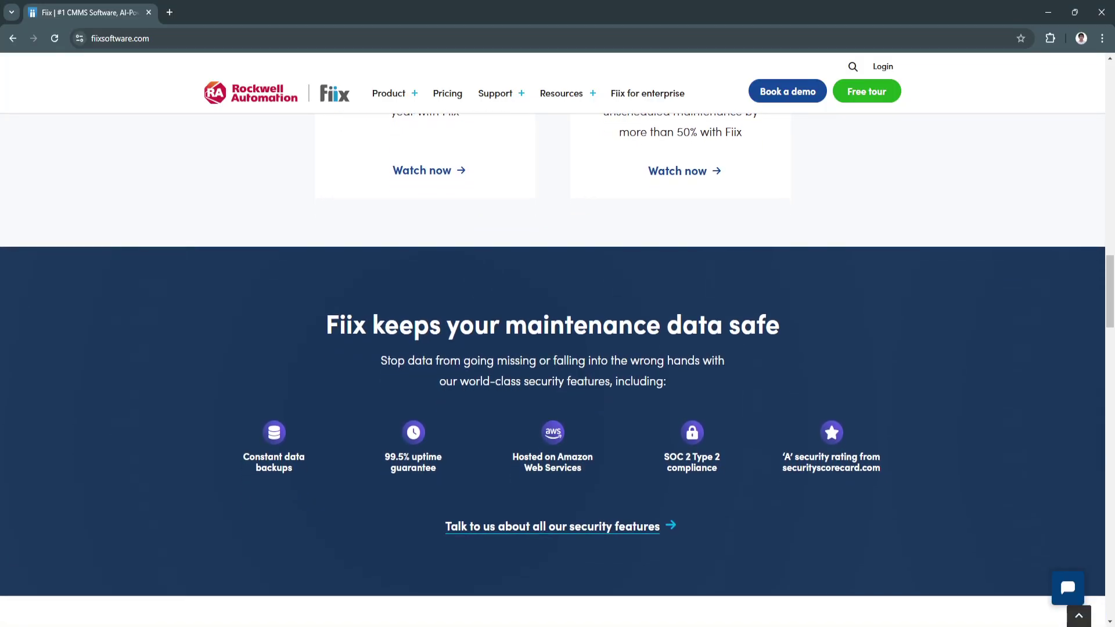
pyautogui.scroll(-1, 558, 349)
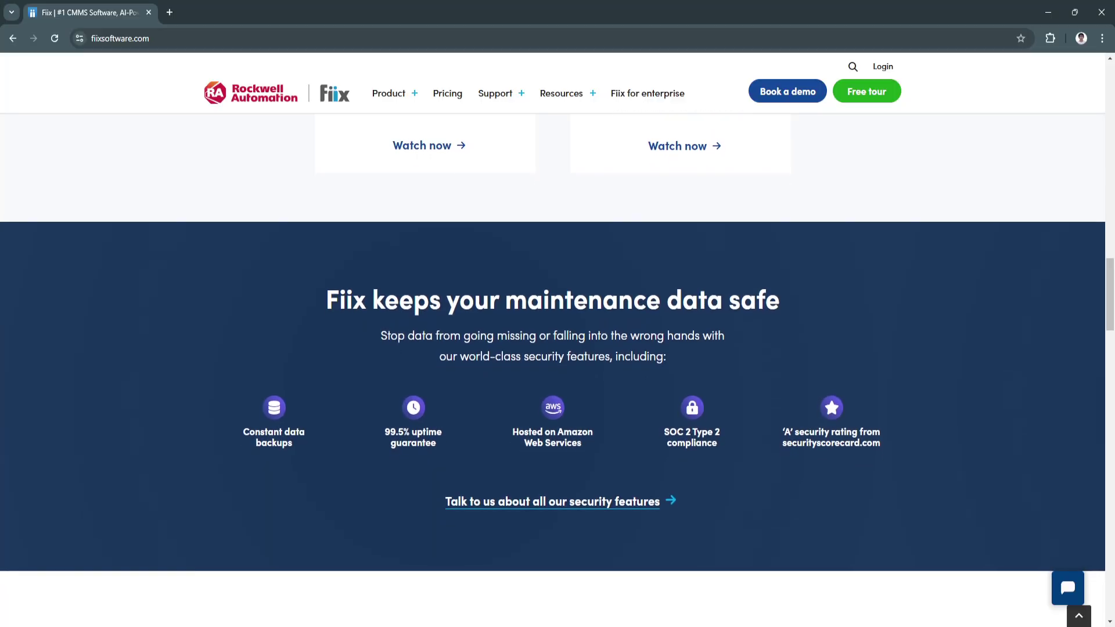
pyautogui.scroll(-1, 557, 349)
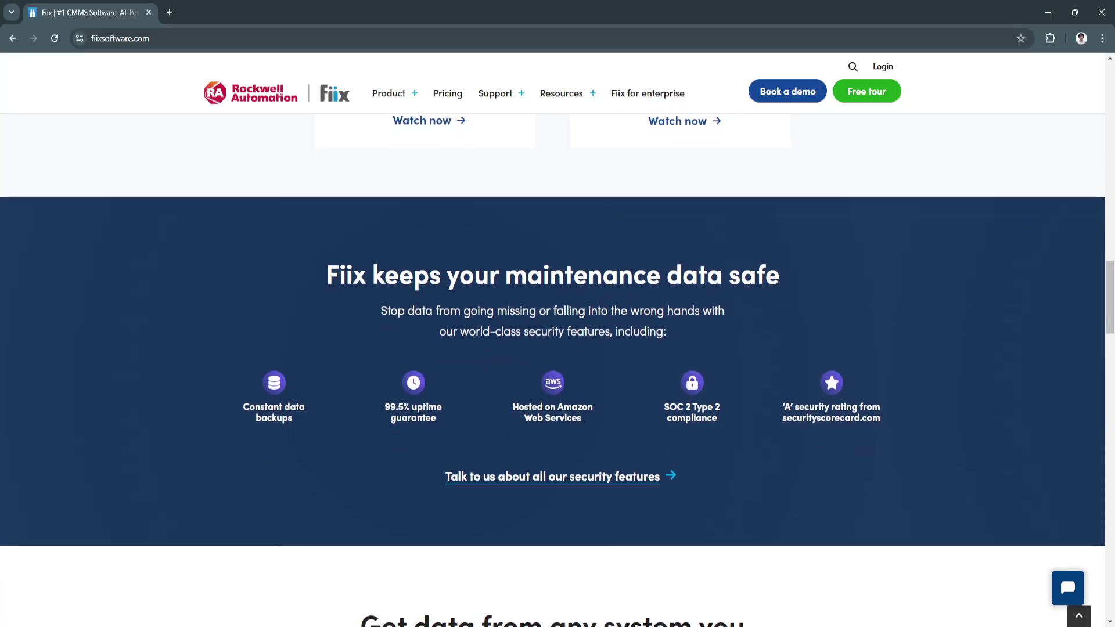
pyautogui.scroll(-1, 558, 348)
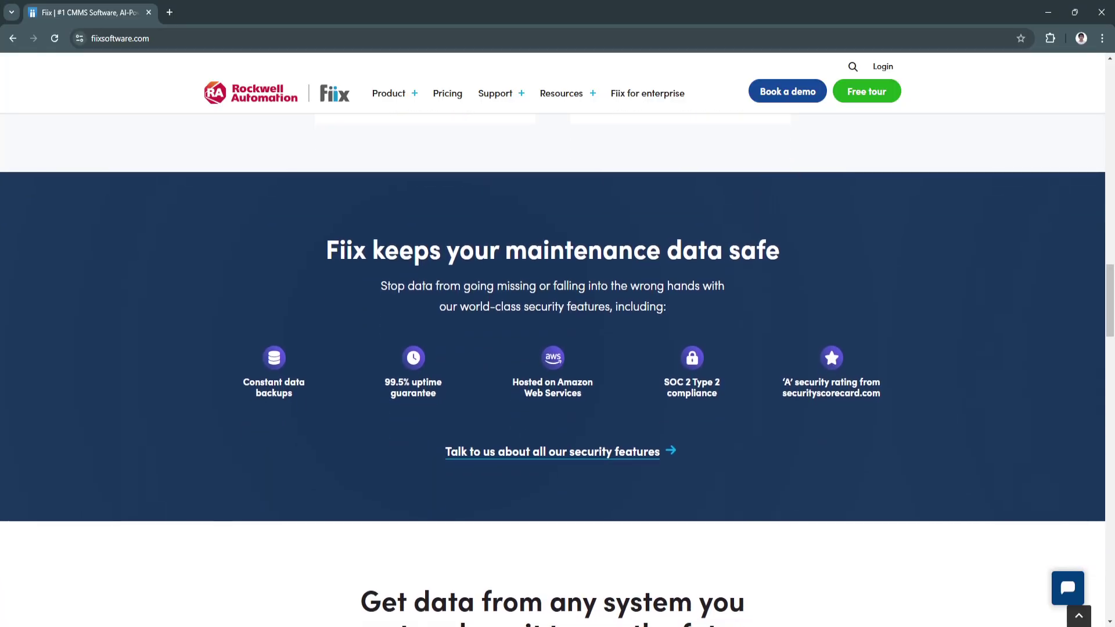
pyautogui.scroll(-1, 558, 349)
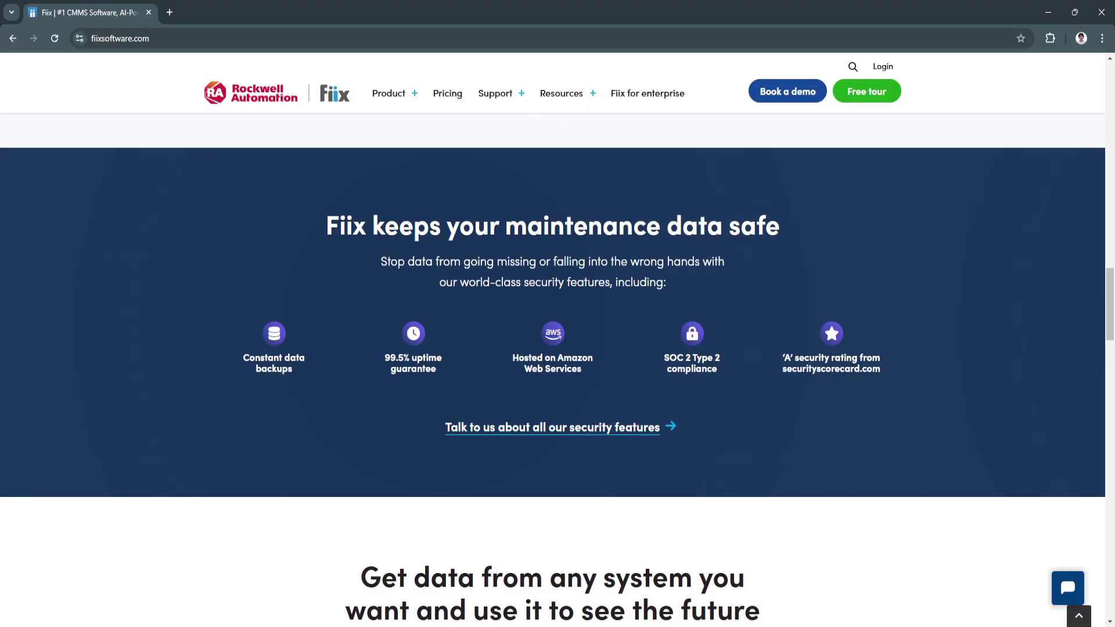
pyautogui.scroll(-1, 557, 349)
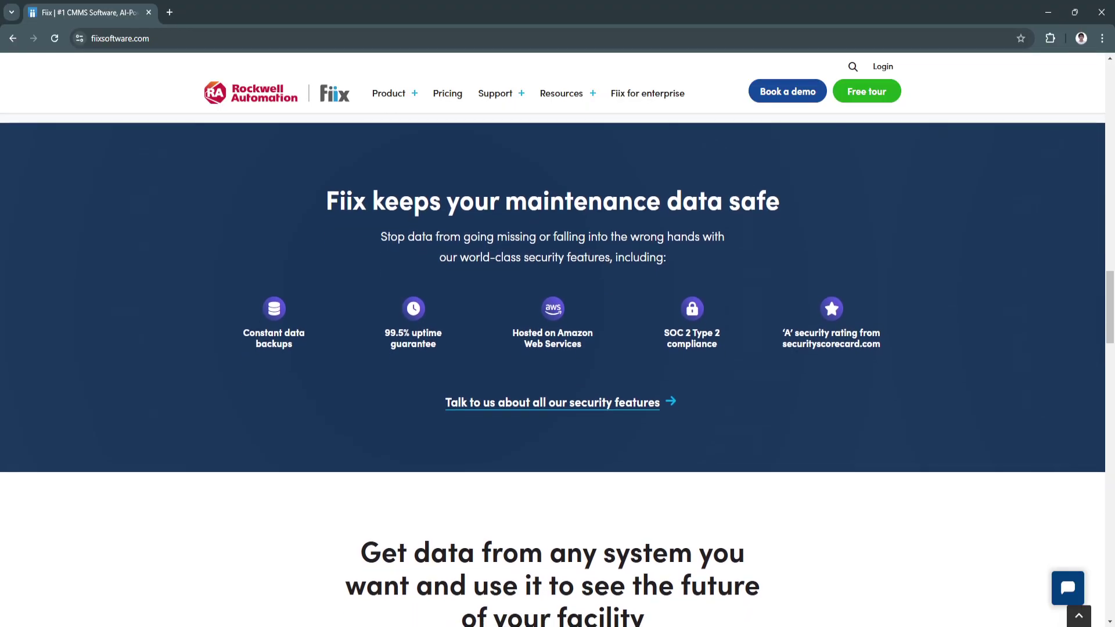
pyautogui.scroll(-1, 558, 348)
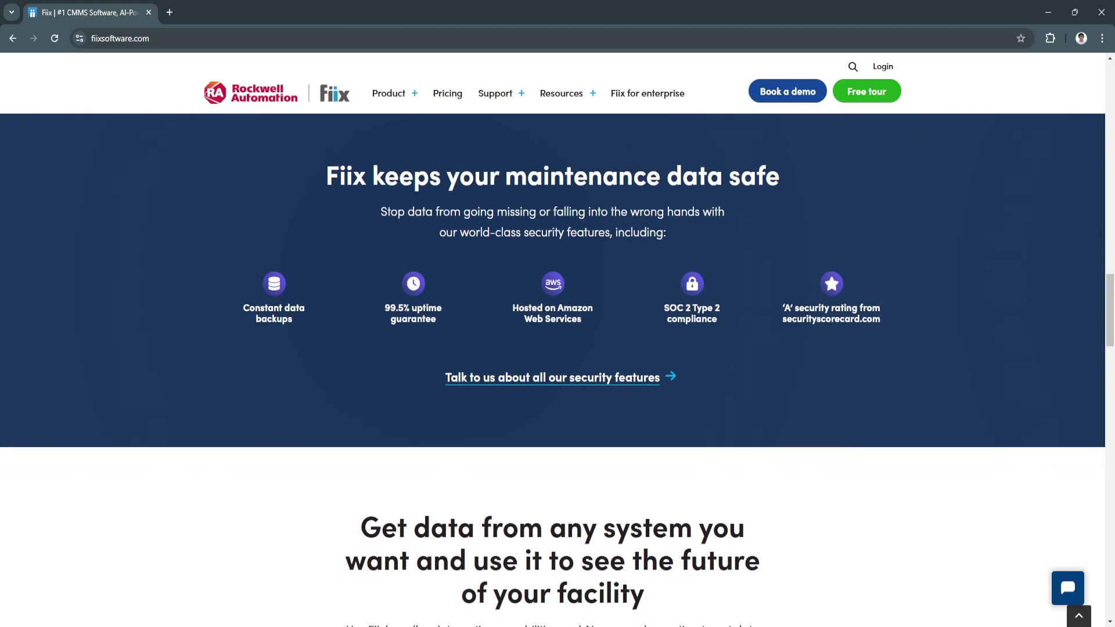
pyautogui.scroll(-1, 558, 349)
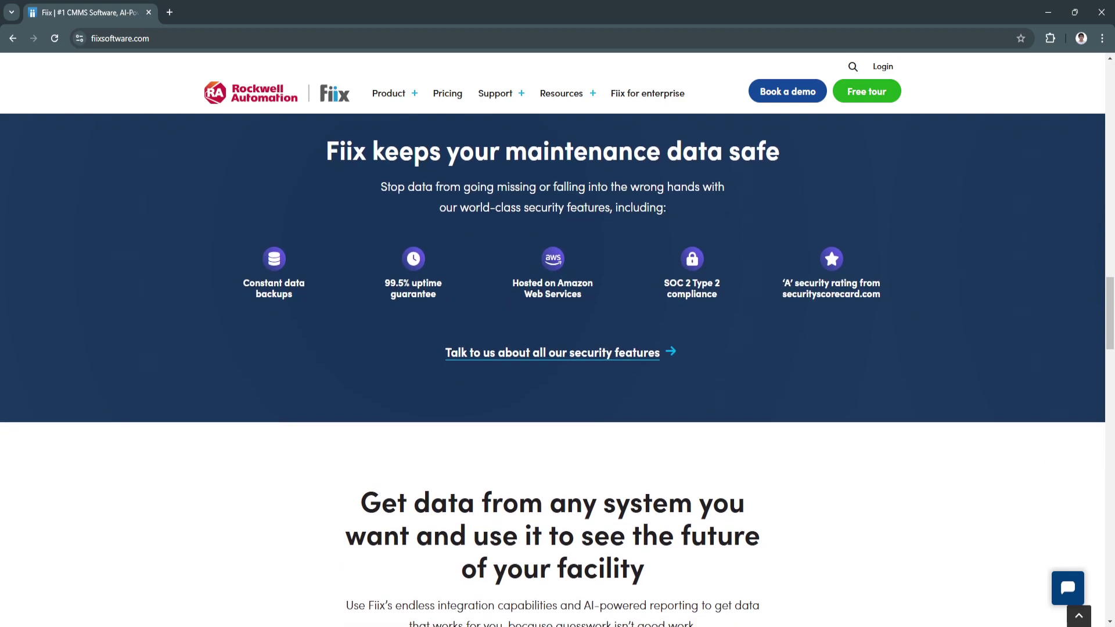
pyautogui.scroll(-1, 559, 349)
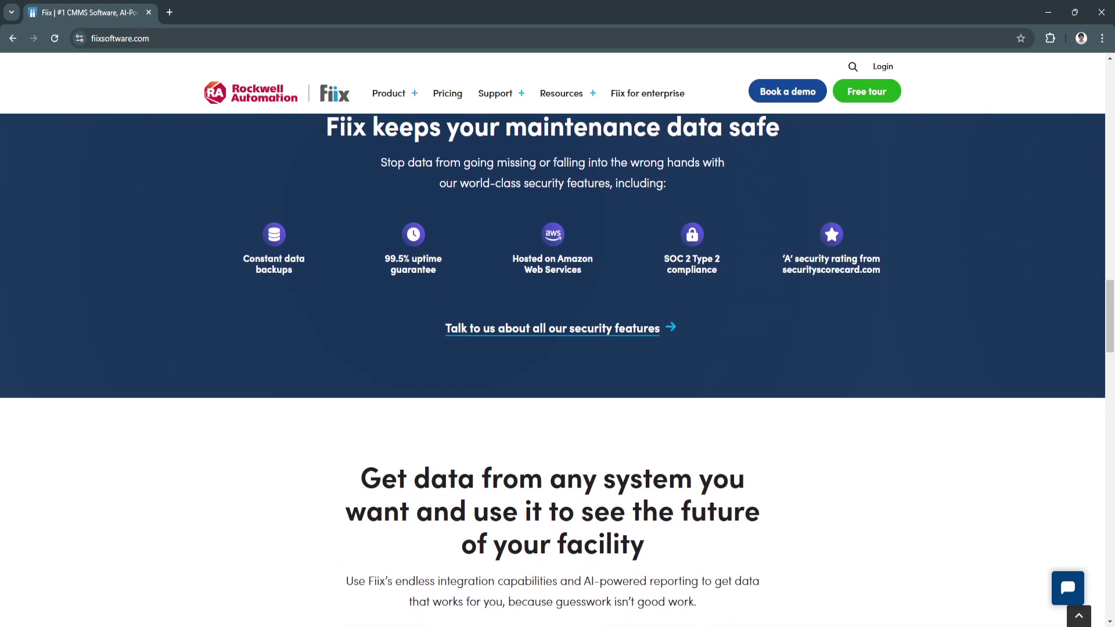
pyautogui.scroll(-1, 558, 349)
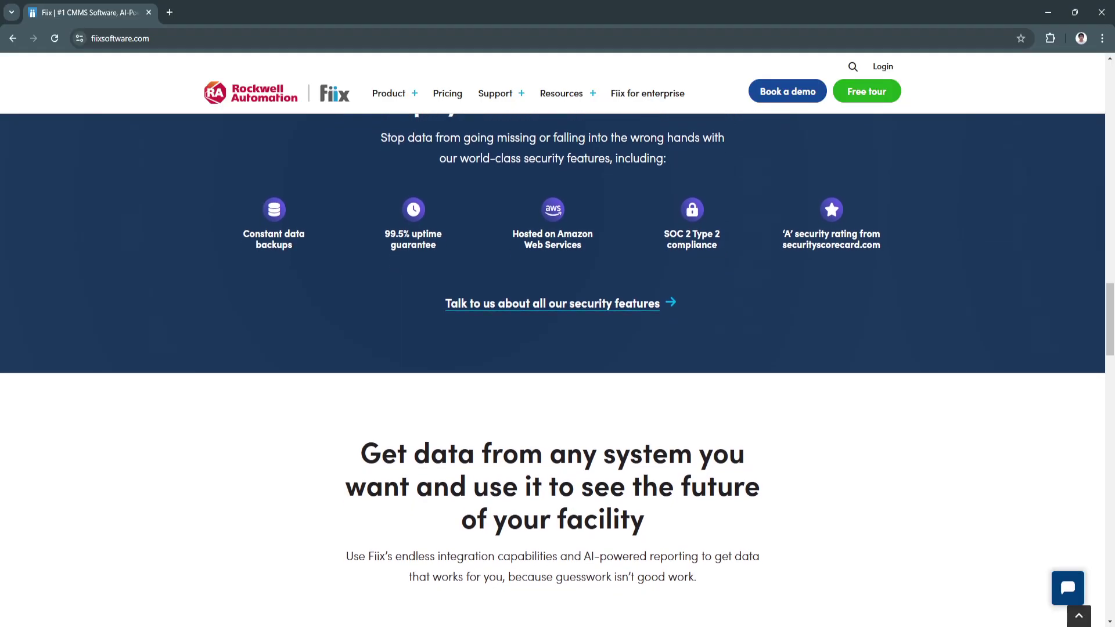
pyautogui.scroll(-1, 558, 348)
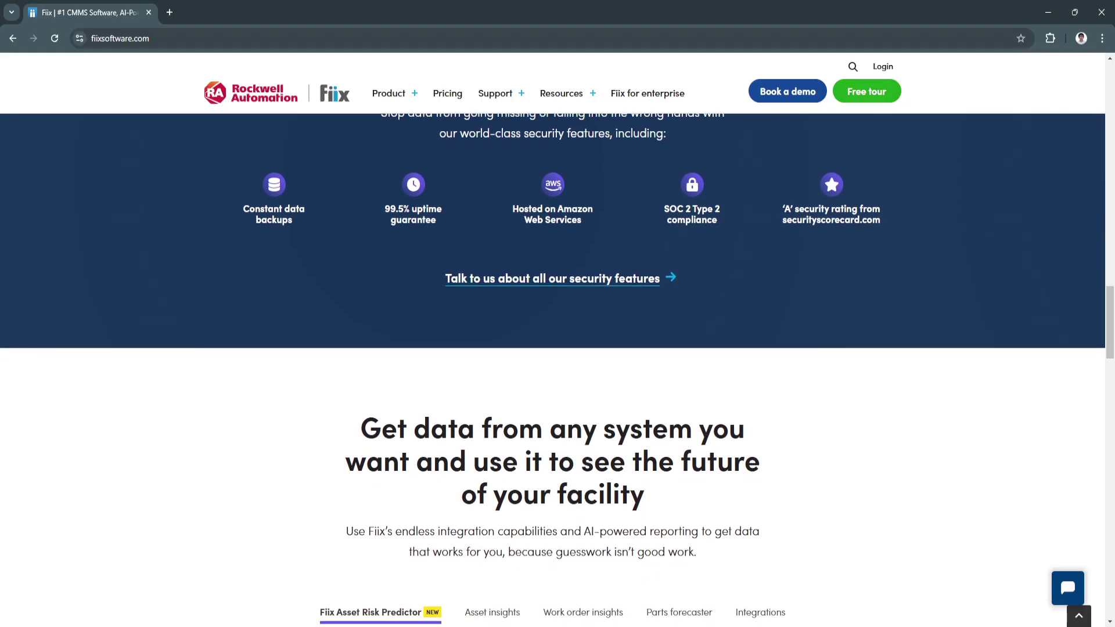
pyautogui.scroll(-1, 558, 349)
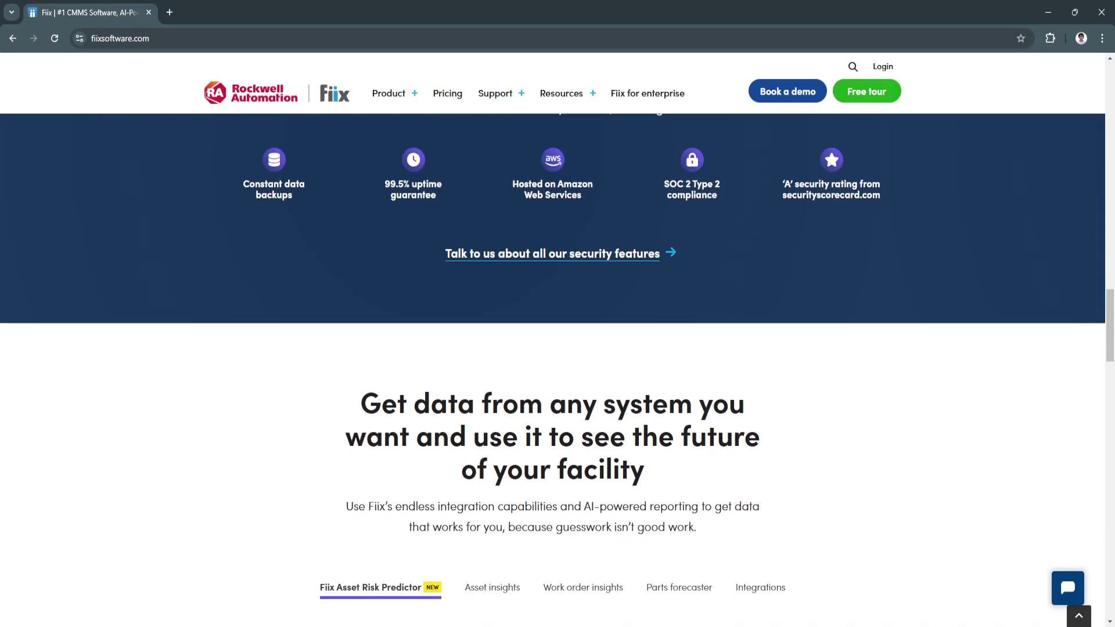
pyautogui.scroll(-1, 558, 348)
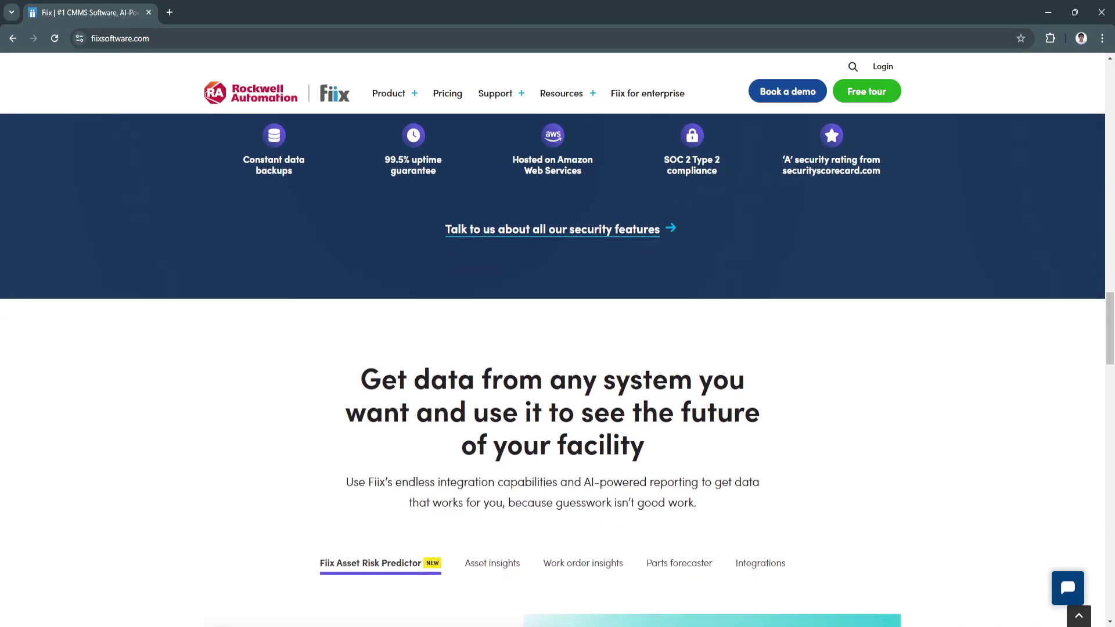
pyautogui.scroll(-1, 557, 348)
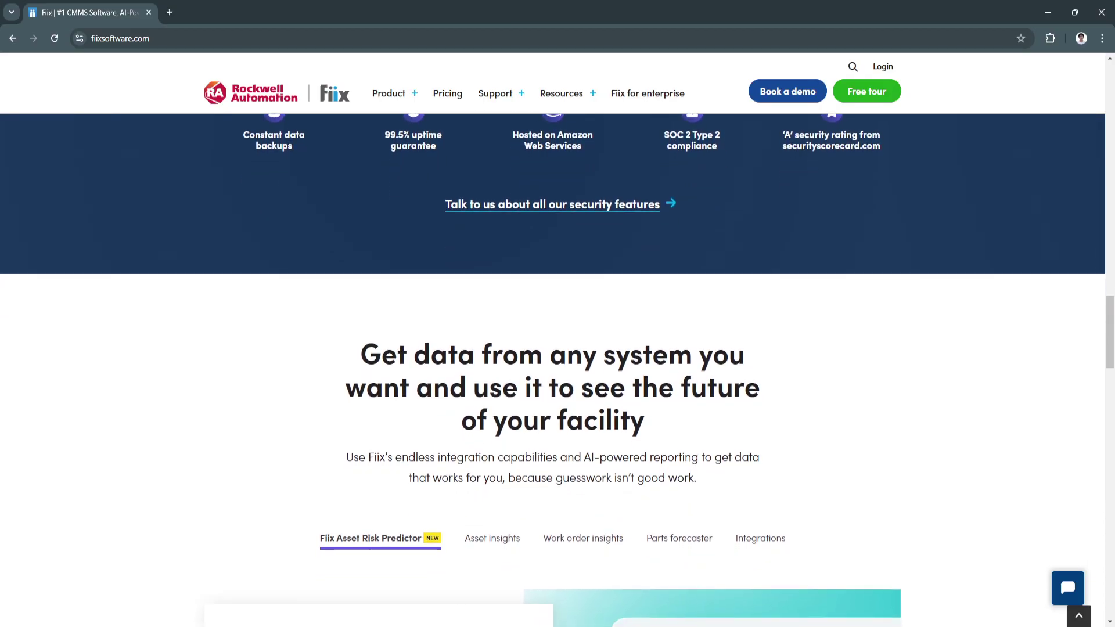
pyautogui.scroll(-1, 557, 348)
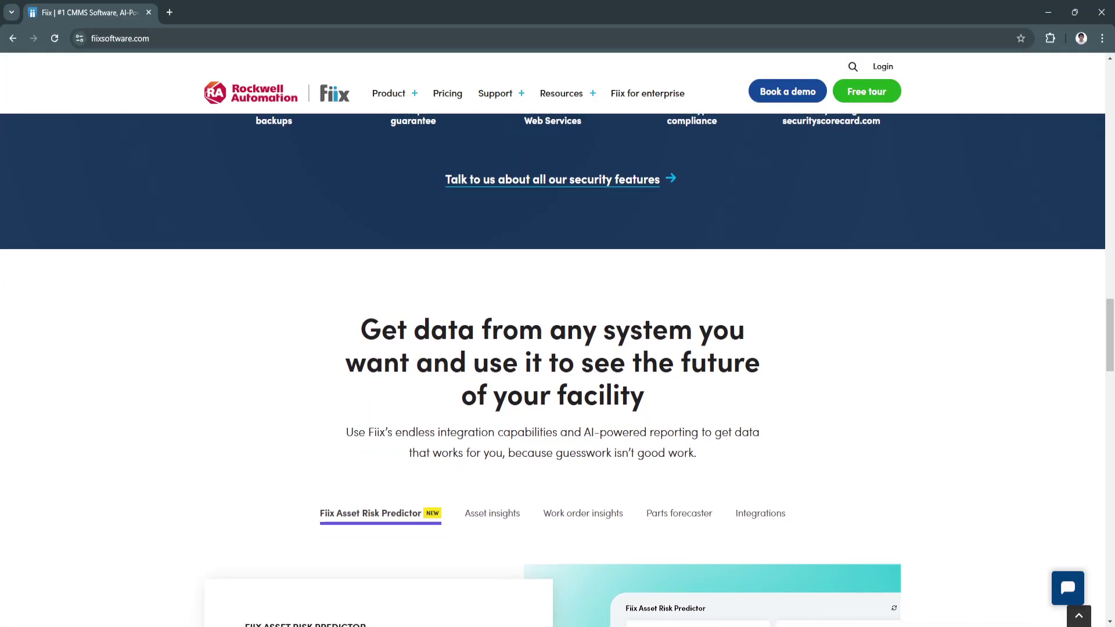
pyautogui.scroll(-1, 559, 348)
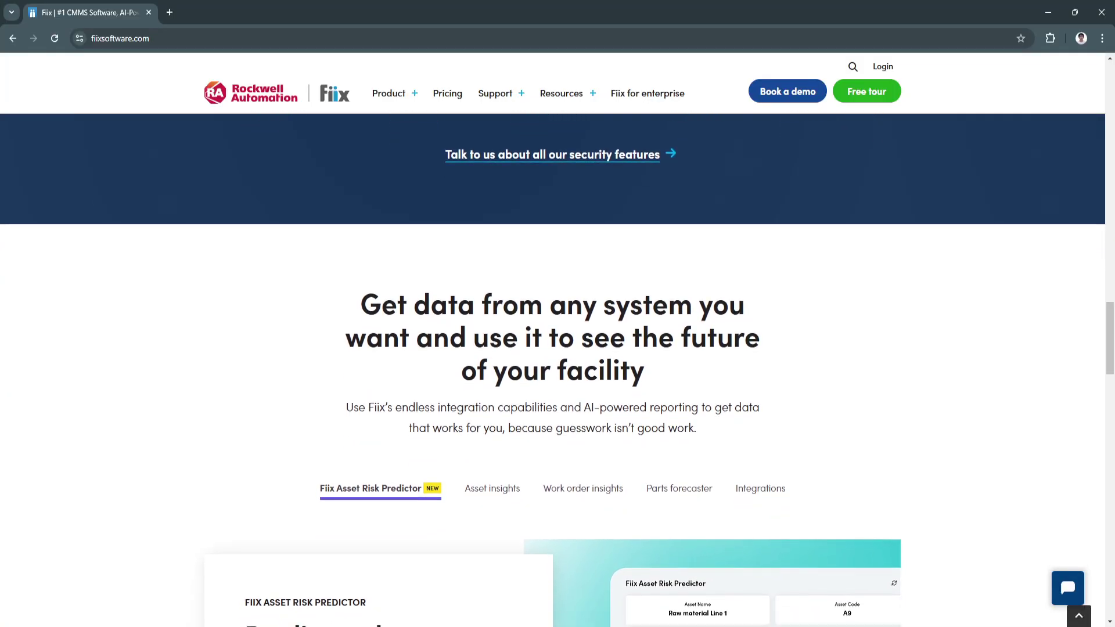
pyautogui.scroll(-1, 558, 349)
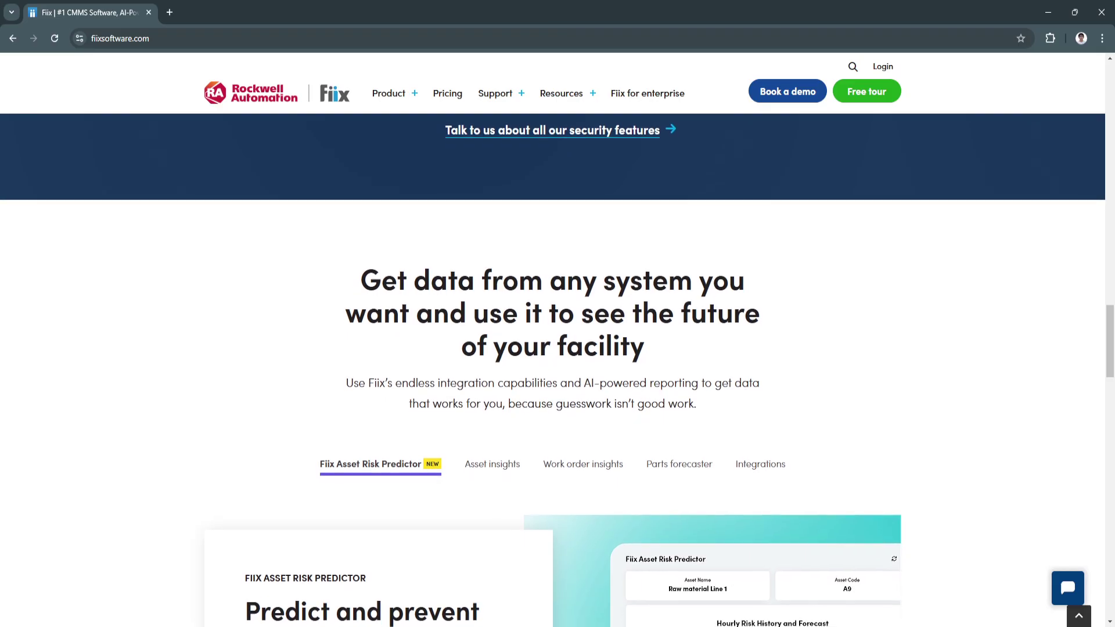
pyautogui.scroll(-1, 558, 349)
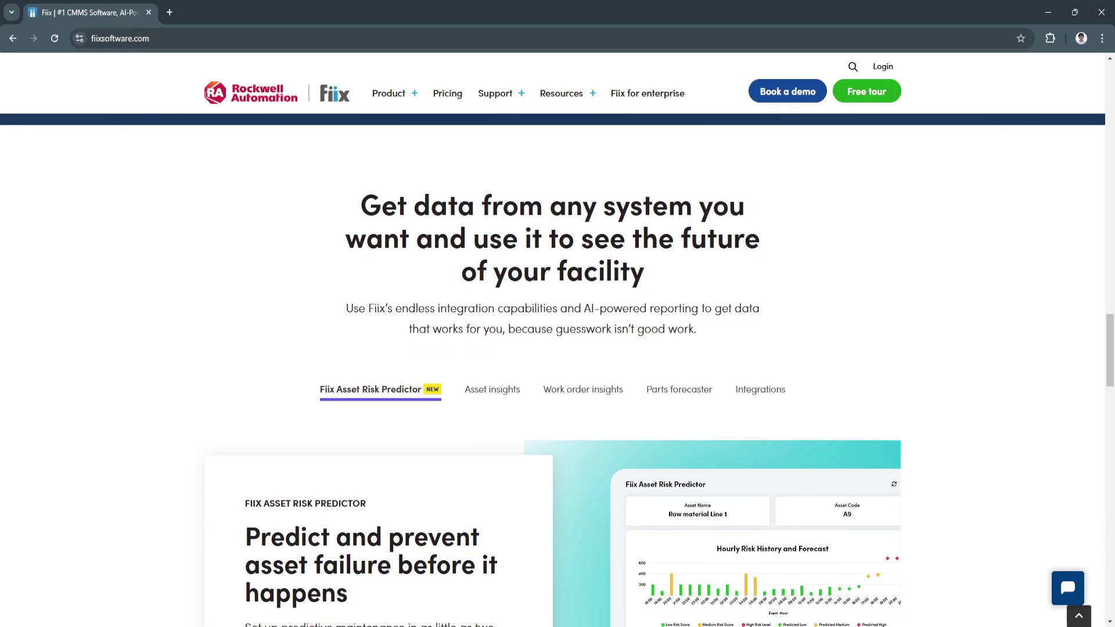
pyautogui.scroll(-1, 557, 348)
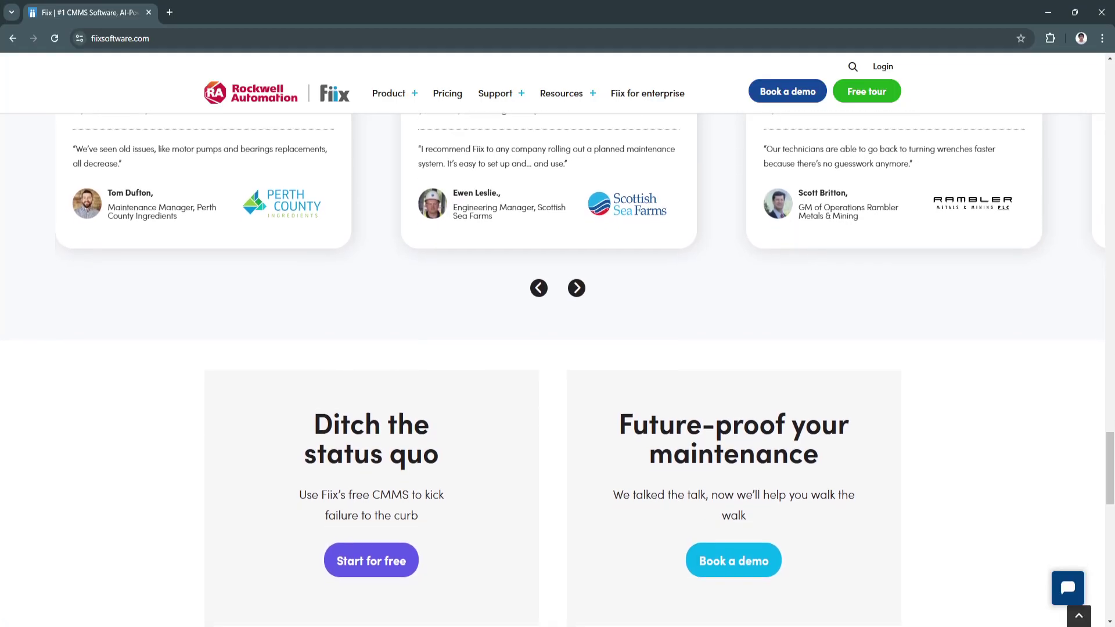
pyautogui.scroll(-1, 558, 349)
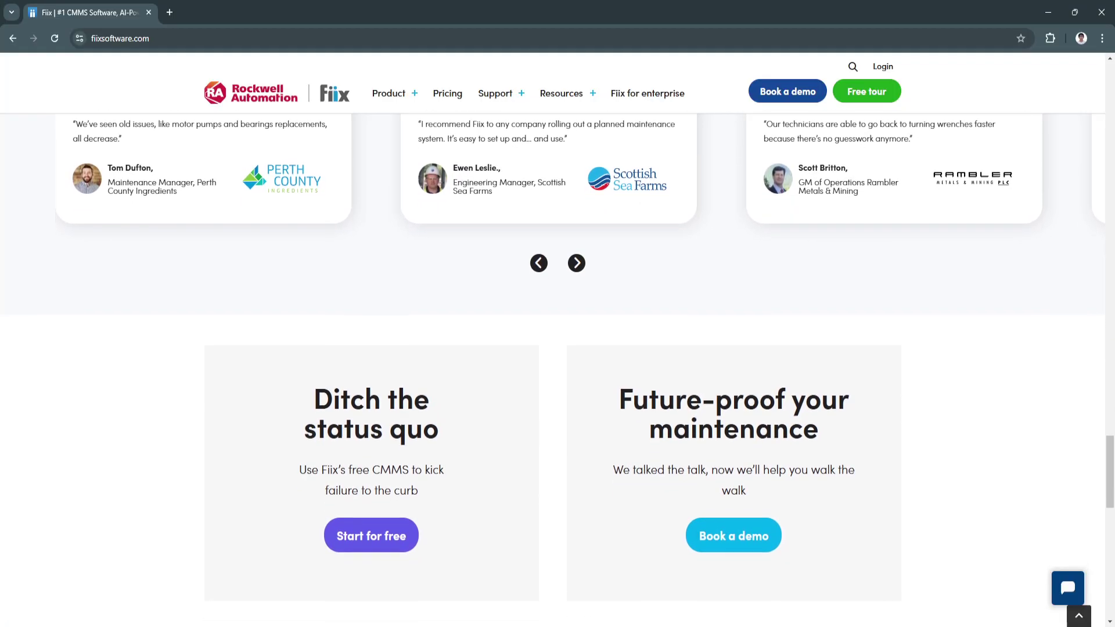
pyautogui.scroll(-1, 558, 348)
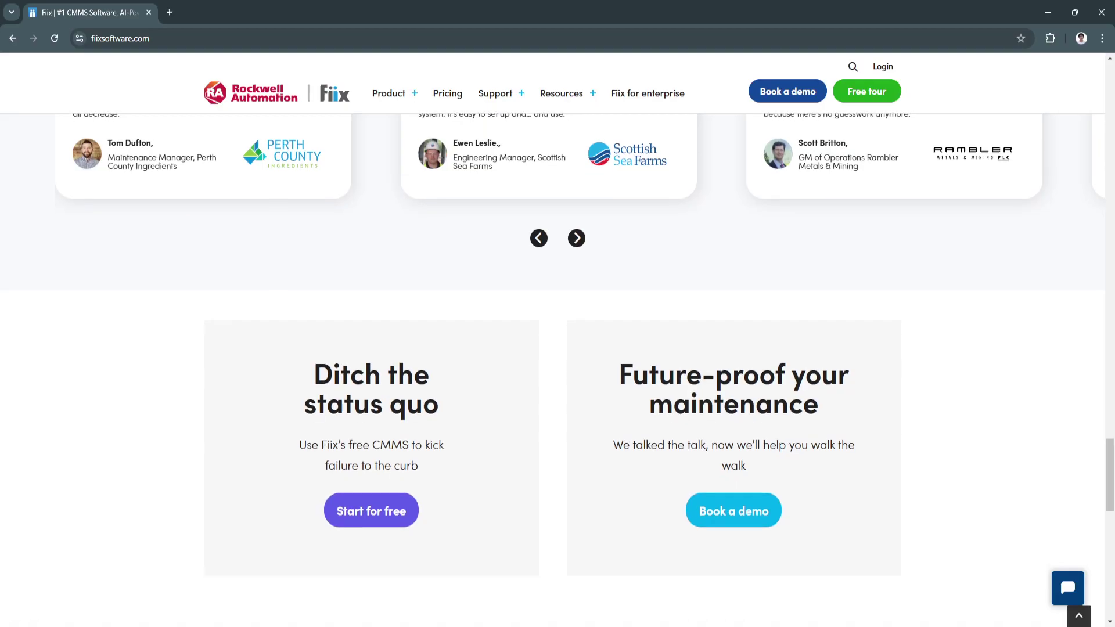
pyautogui.scroll(-1, 558, 349)
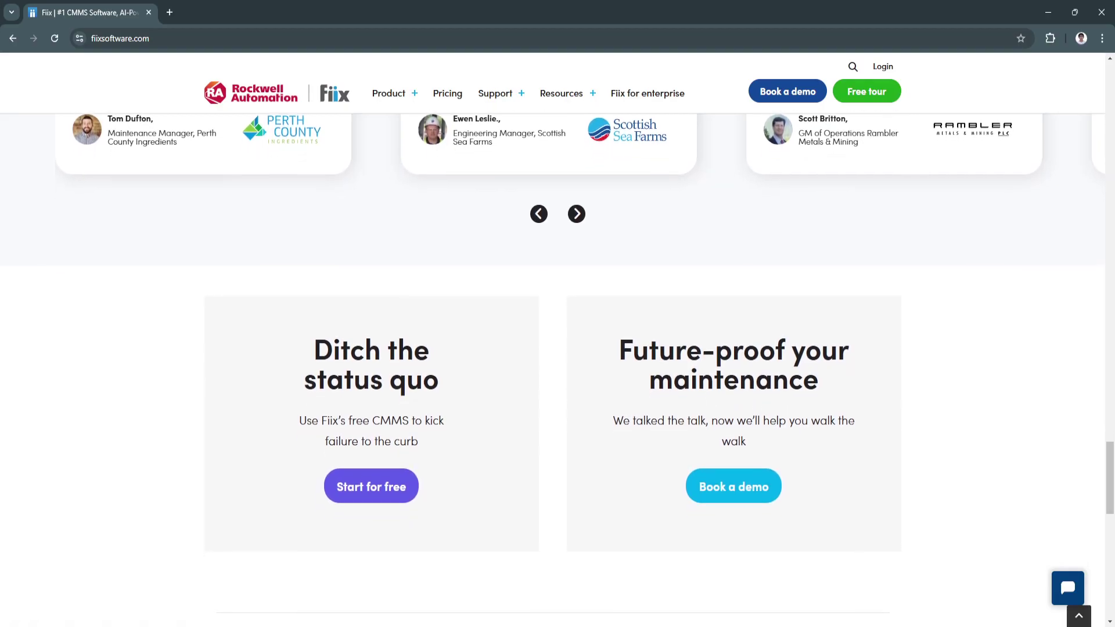
pyautogui.scroll(-1, 558, 348)
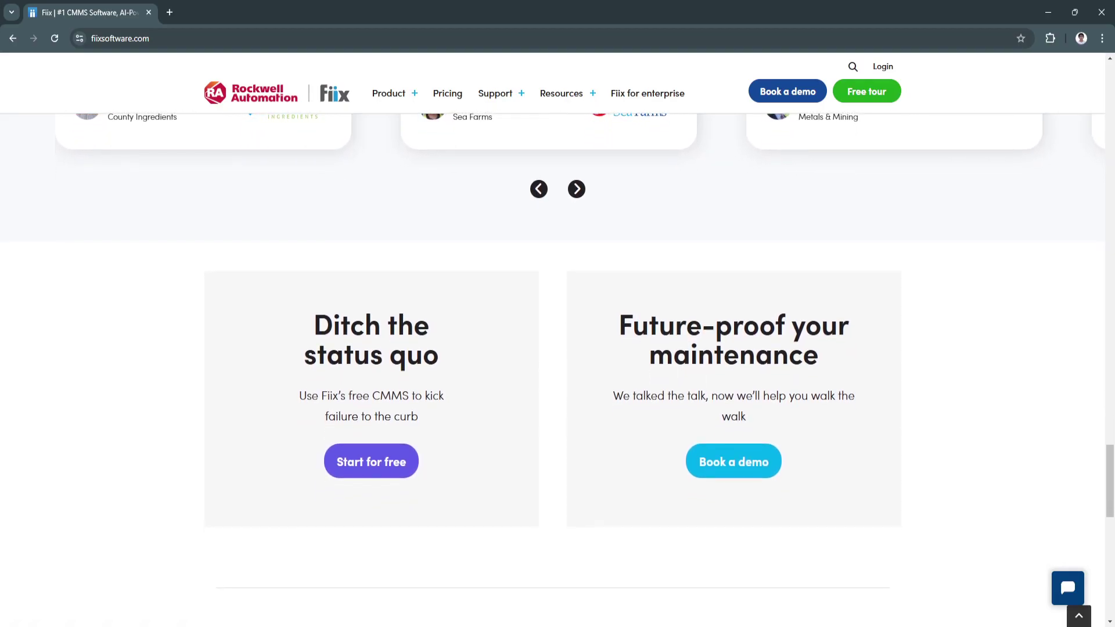
pyautogui.scroll(-1, 557, 349)
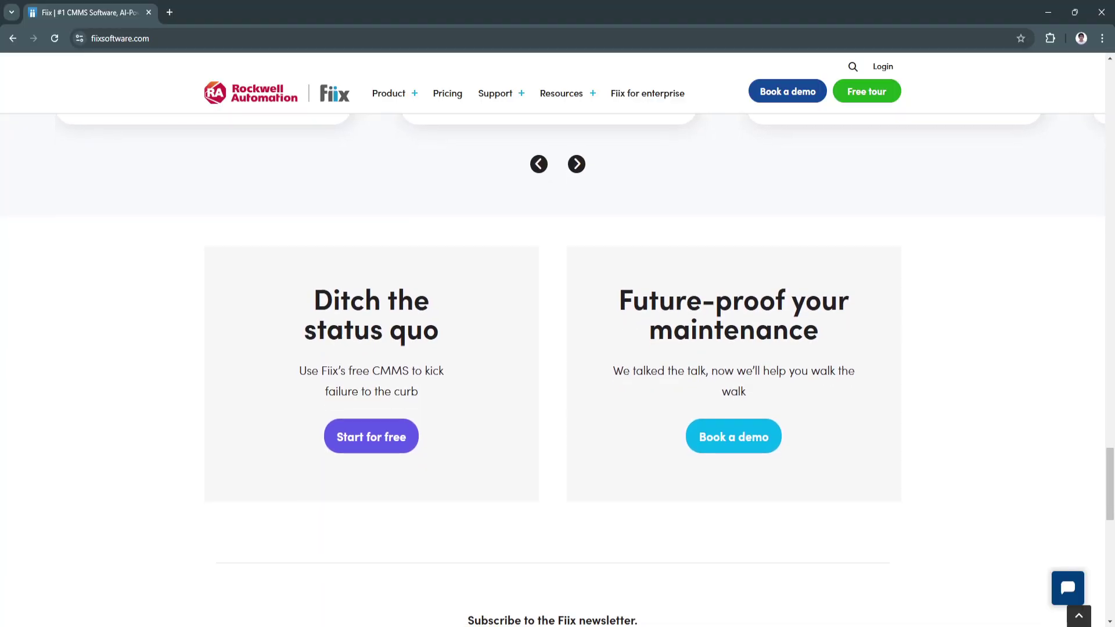
pyautogui.scroll(-1, 558, 348)
pyautogui.scroll(-1, 558, 348)
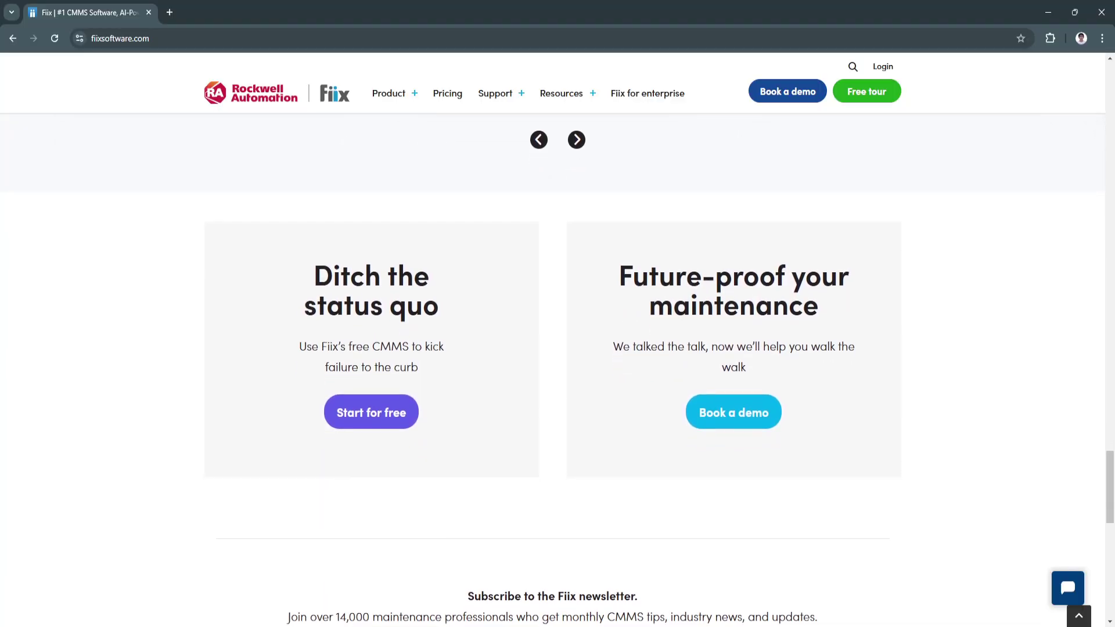
pyautogui.scroll(-1, 558, 350)
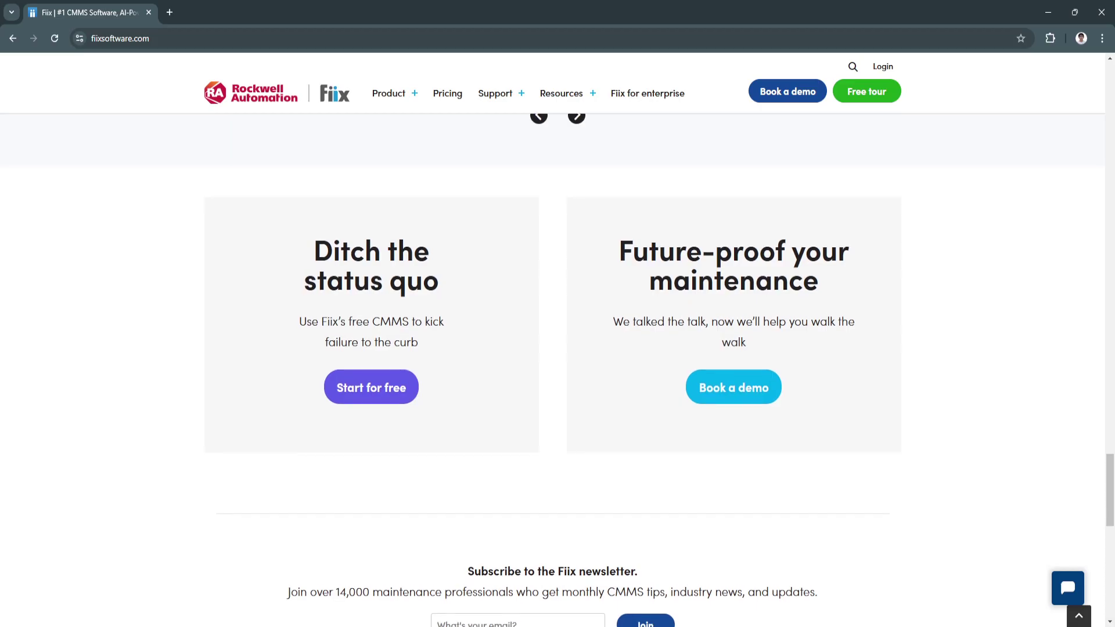
pyautogui.scroll(-1, 559, 349)
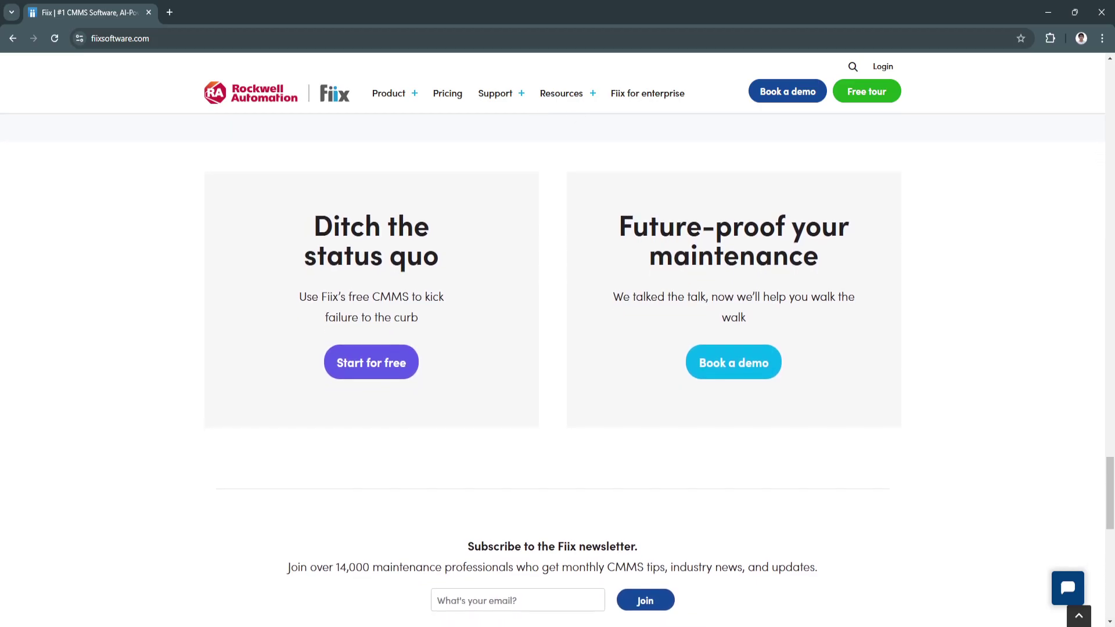
pyautogui.scroll(-1, 558, 348)
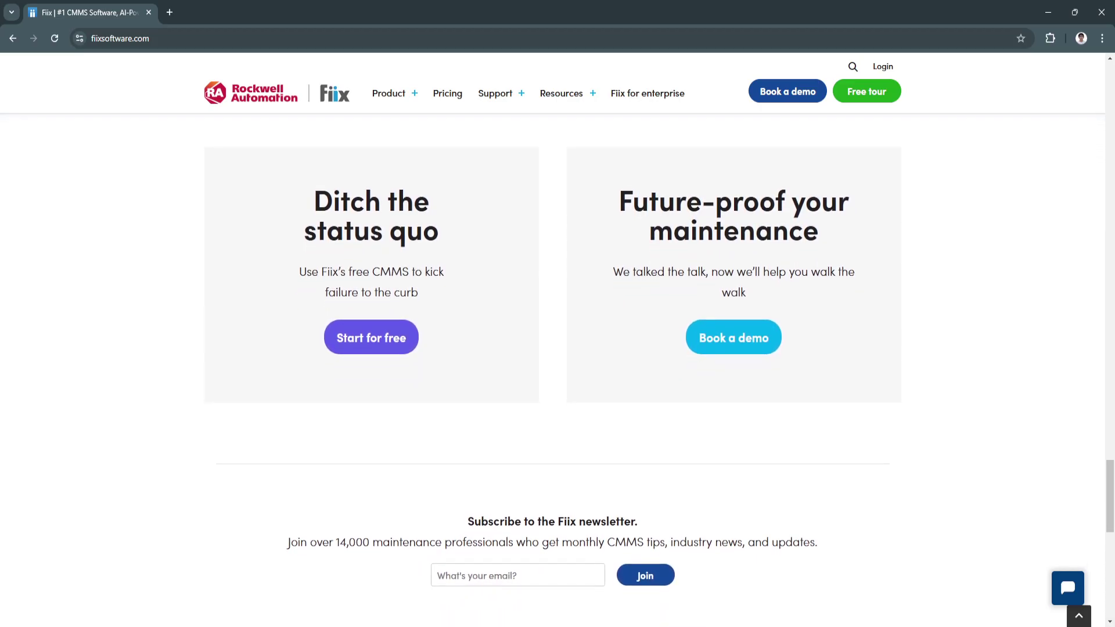
pyautogui.scroll(-1, 557, 350)
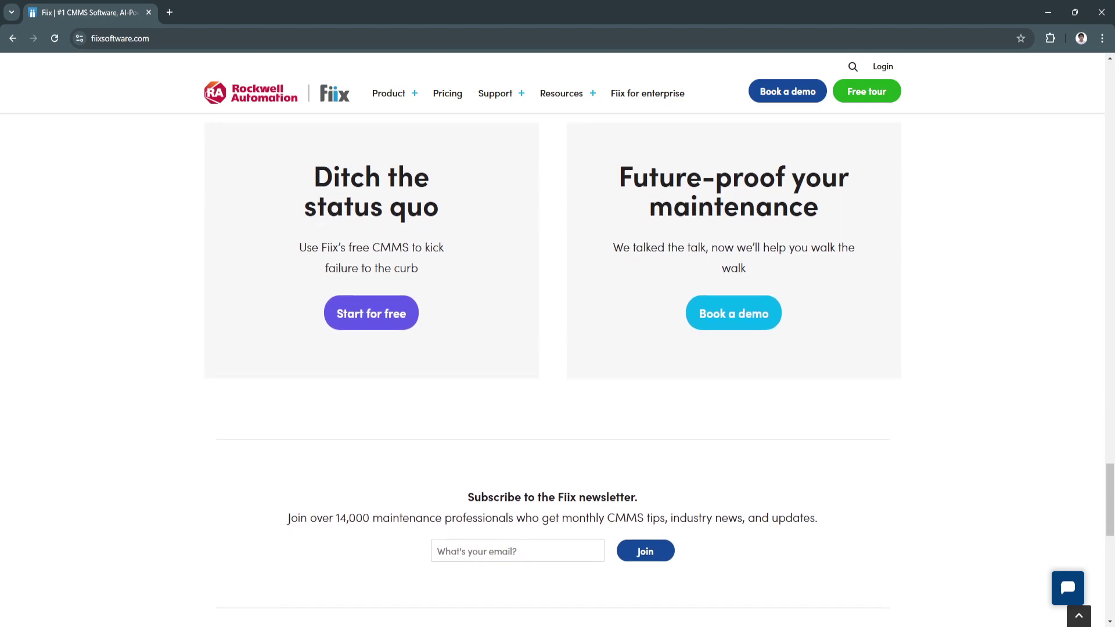
pyautogui.scroll(-1, 558, 349)
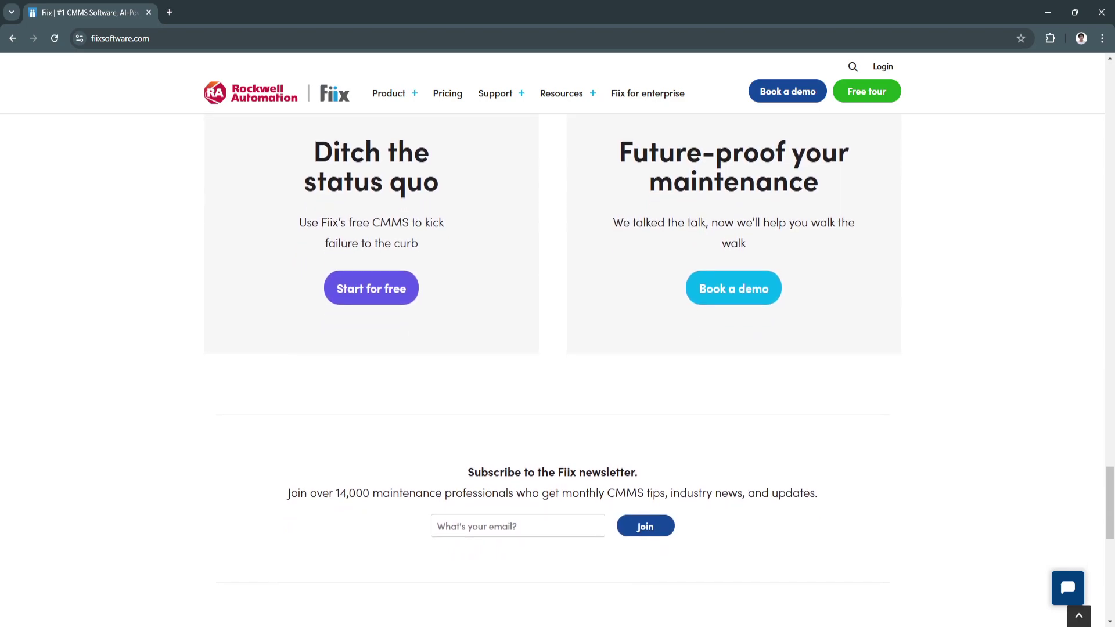
pyautogui.scroll(-1, 558, 348)
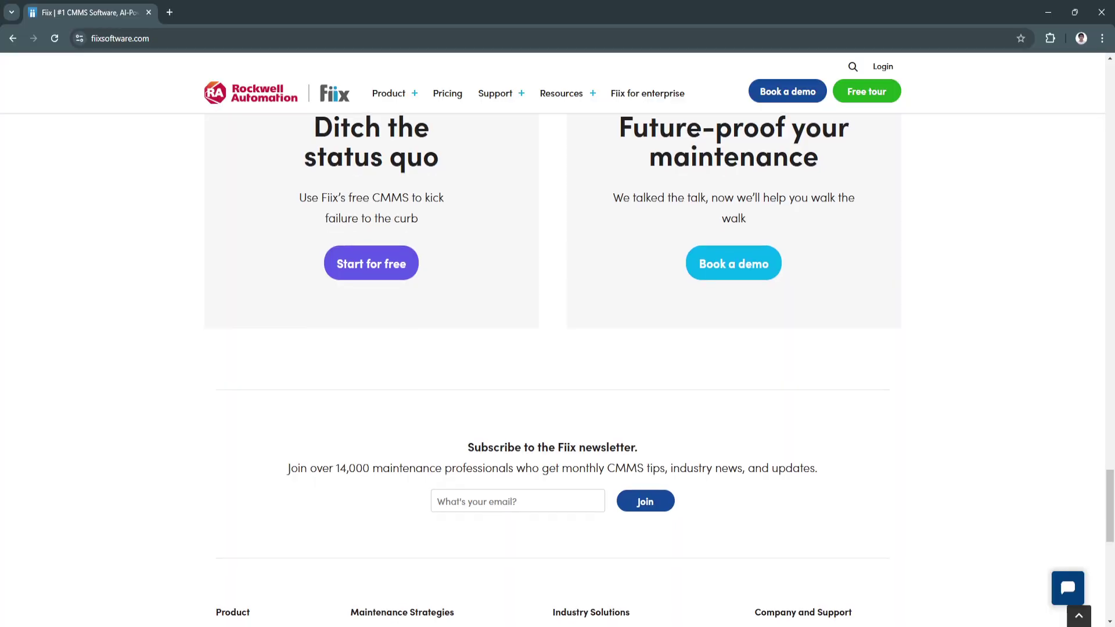
pyautogui.scroll(-1, 558, 349)
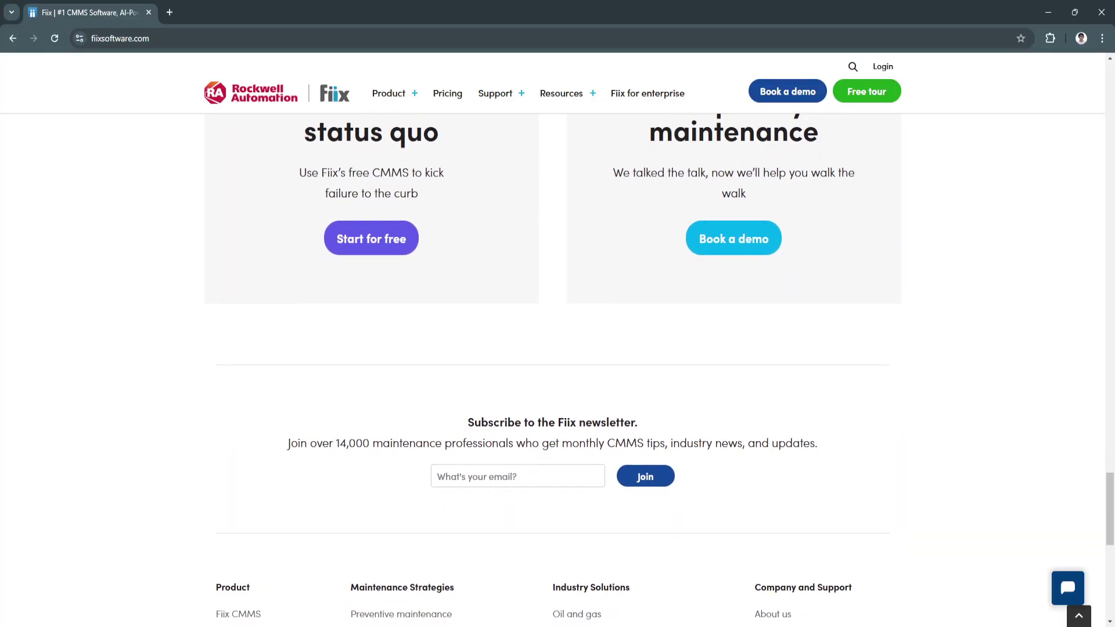
pyautogui.scroll(-1, 558, 349)
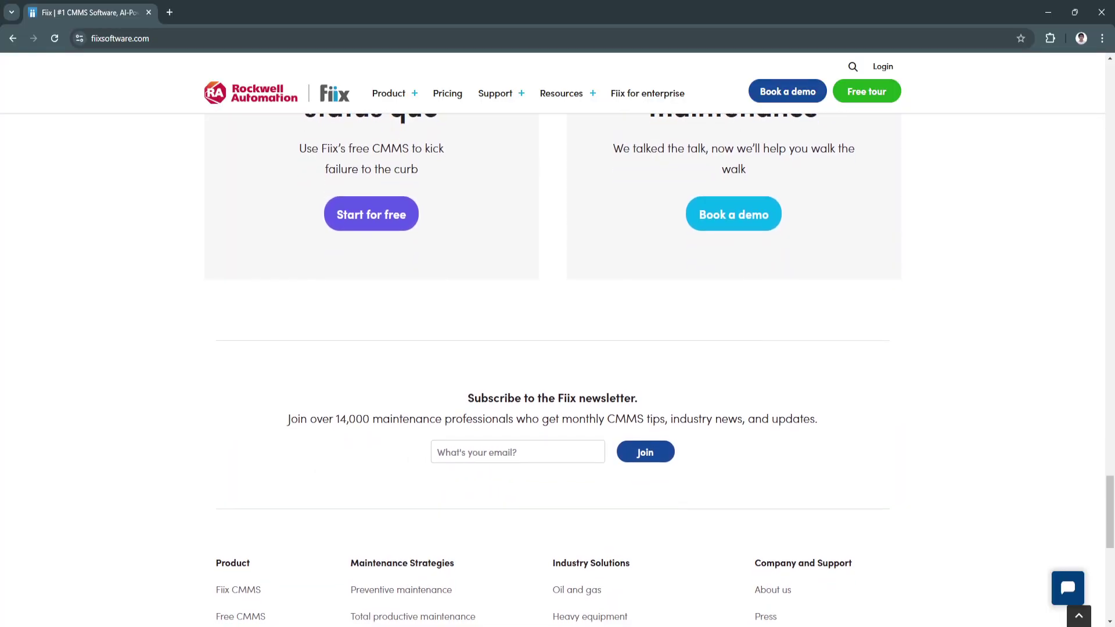
pyautogui.scroll(-1, 558, 349)
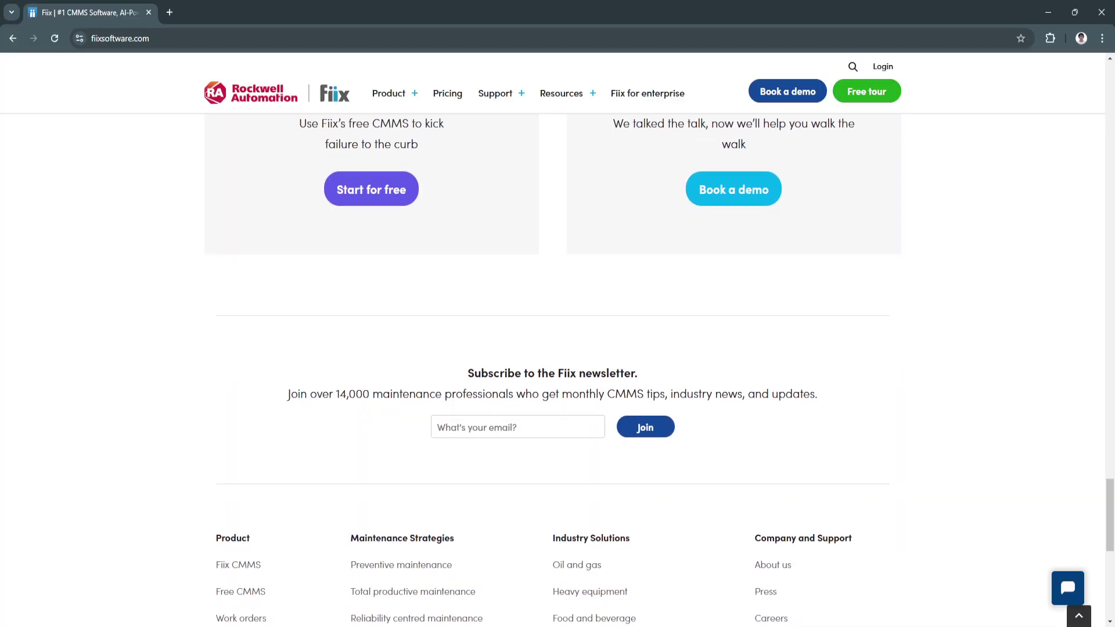
pyautogui.scroll(-1, 558, 349)
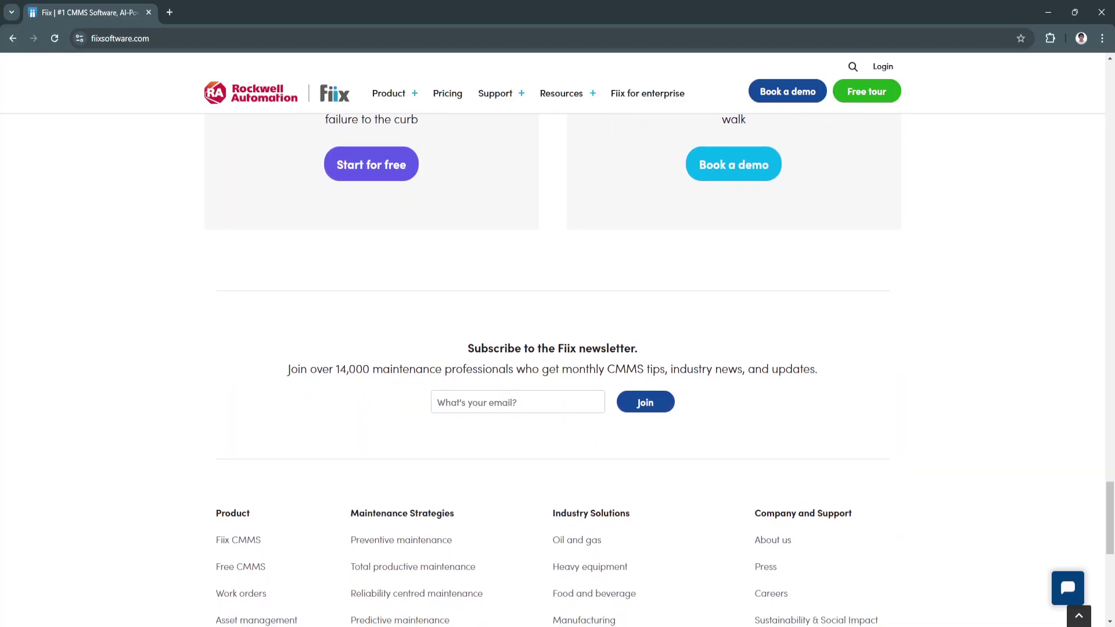
pyautogui.scroll(-1, 558, 348)
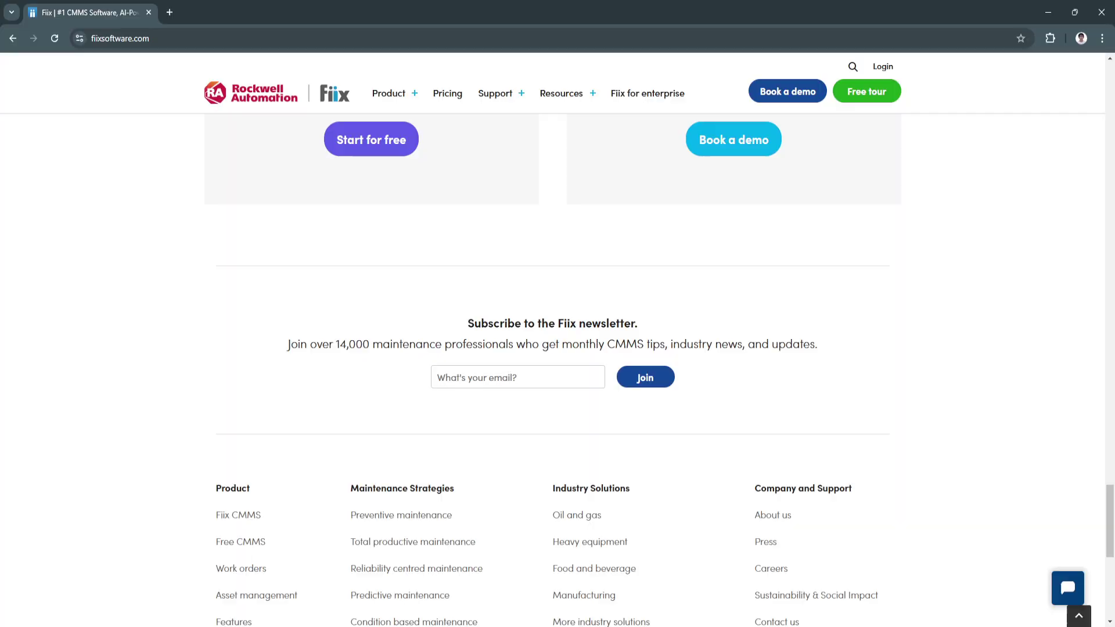
pyautogui.scroll(-1, 558, 349)
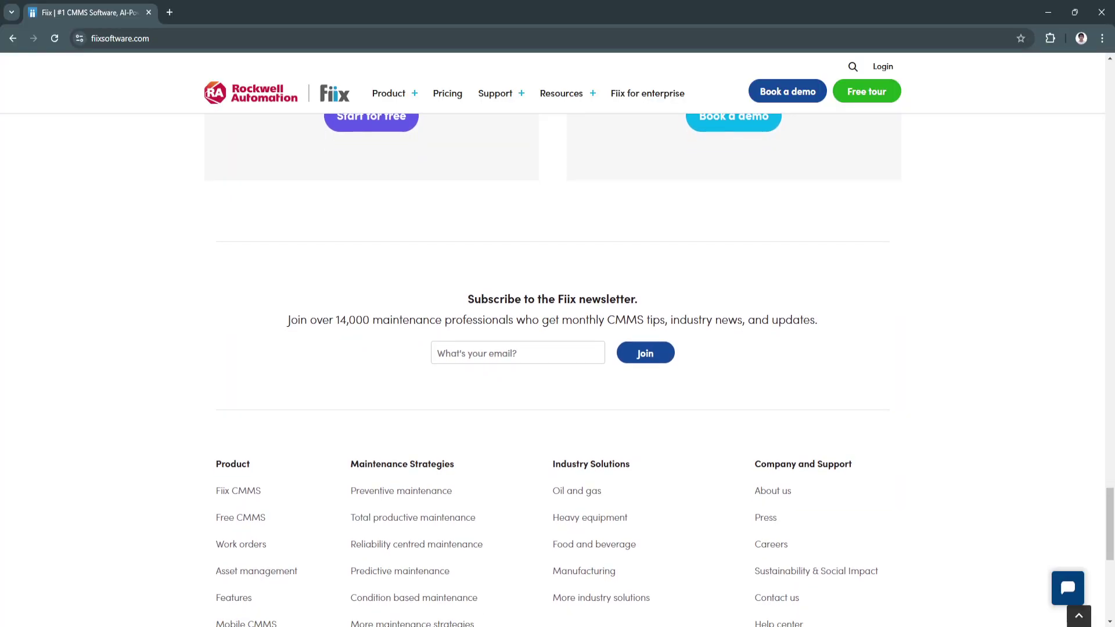
pyautogui.scroll(-1, 557, 349)
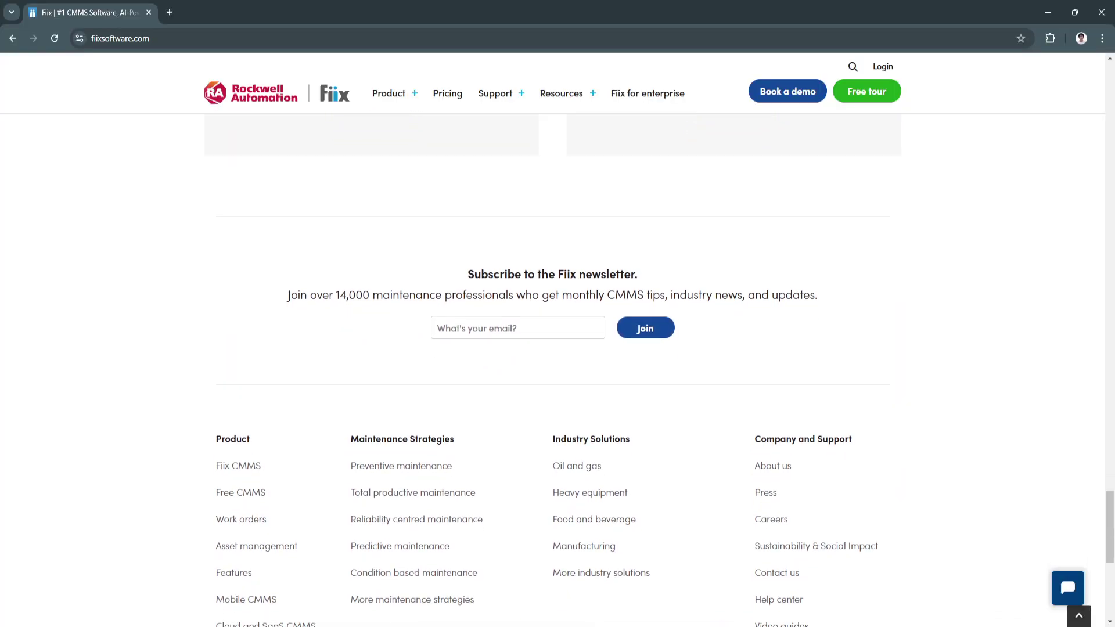
pyautogui.scroll(-1, 558, 348)
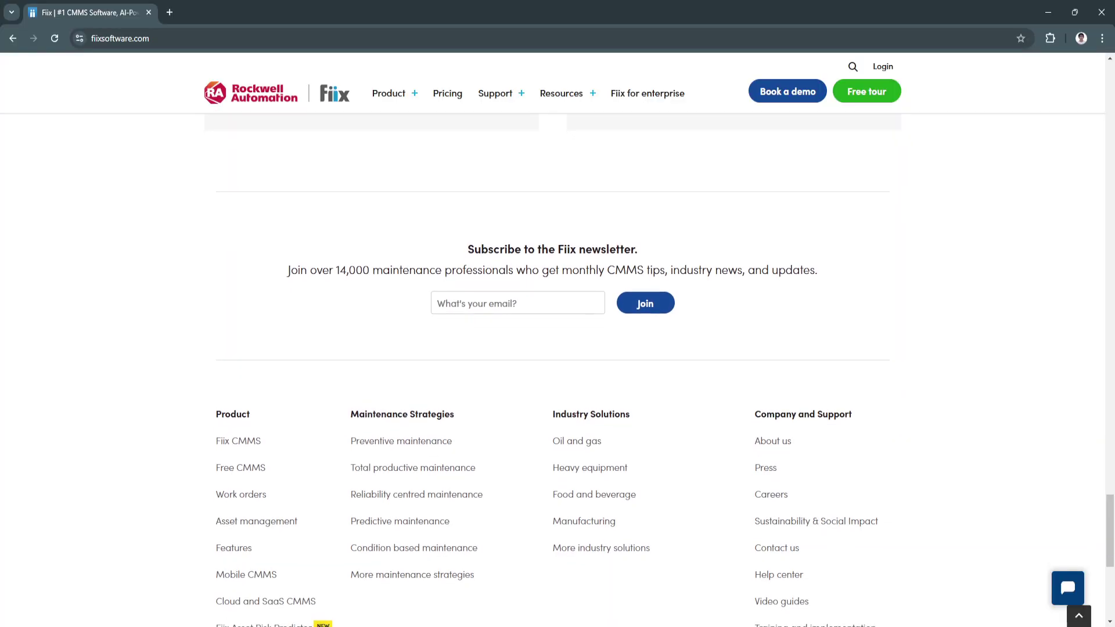
pyautogui.scroll(-1, 558, 349)
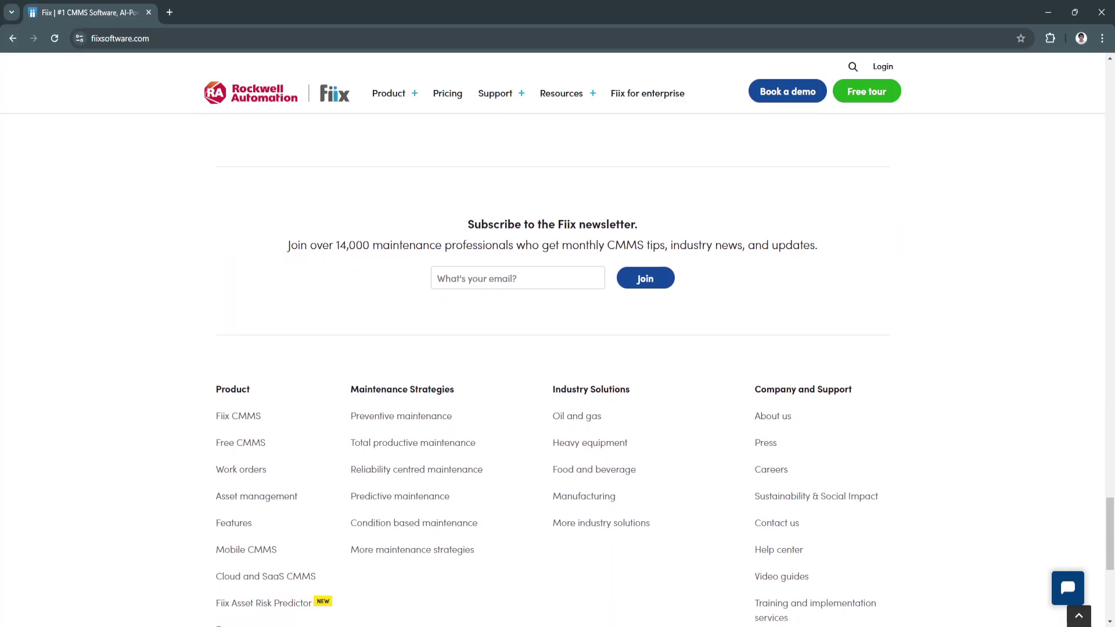